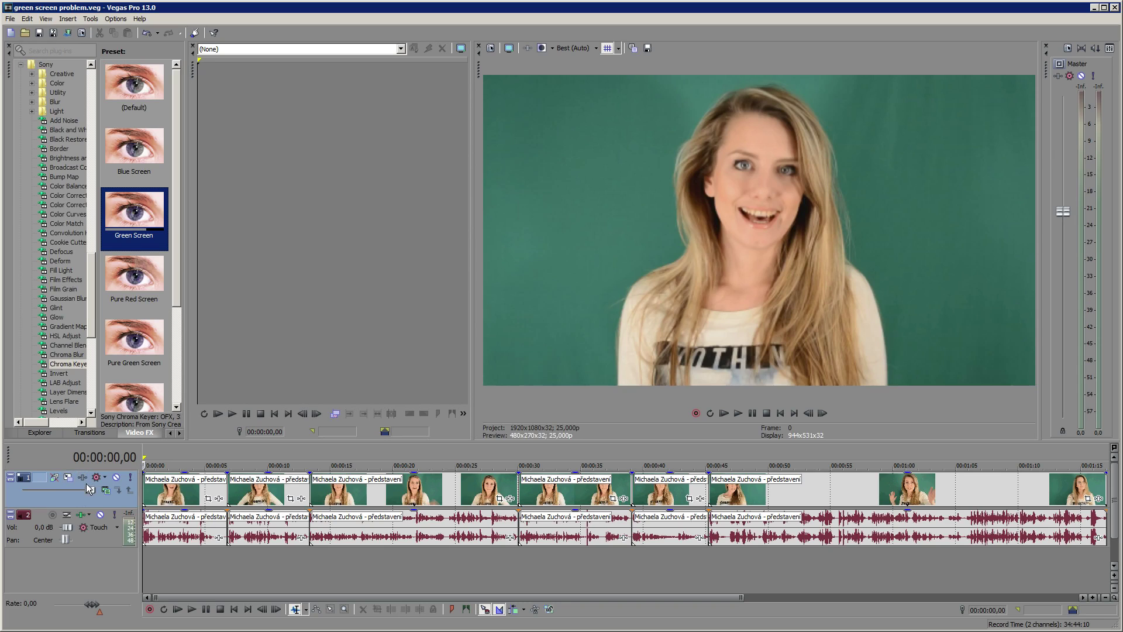
Step: Add the Sony Chroma Keyer effect to video track 1
click(83, 478)
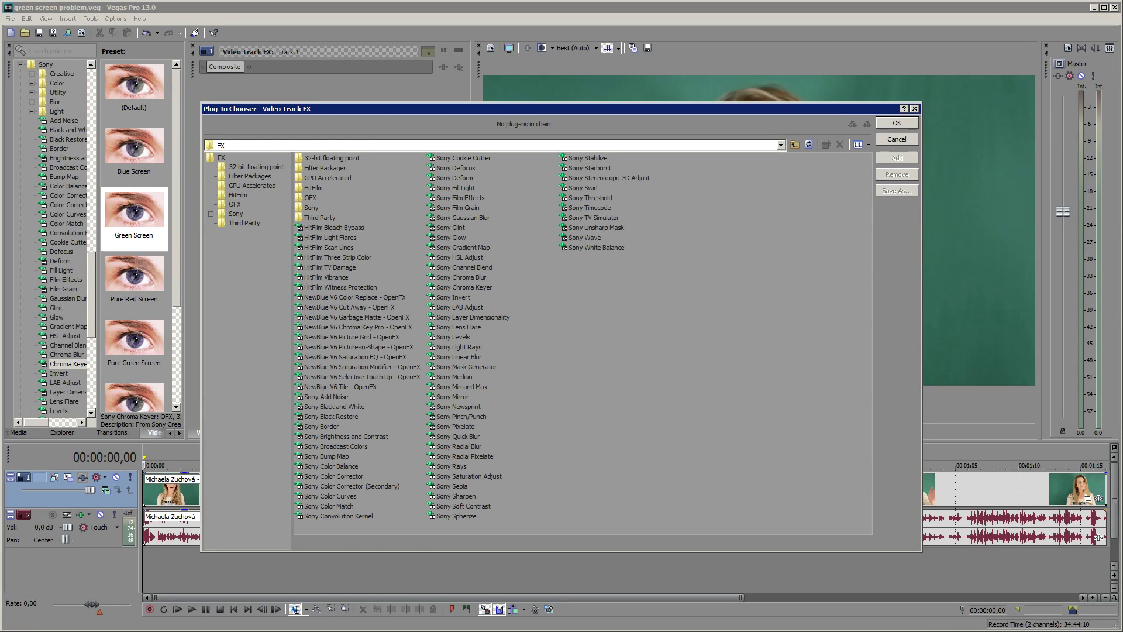
click(464, 287)
key(Return)
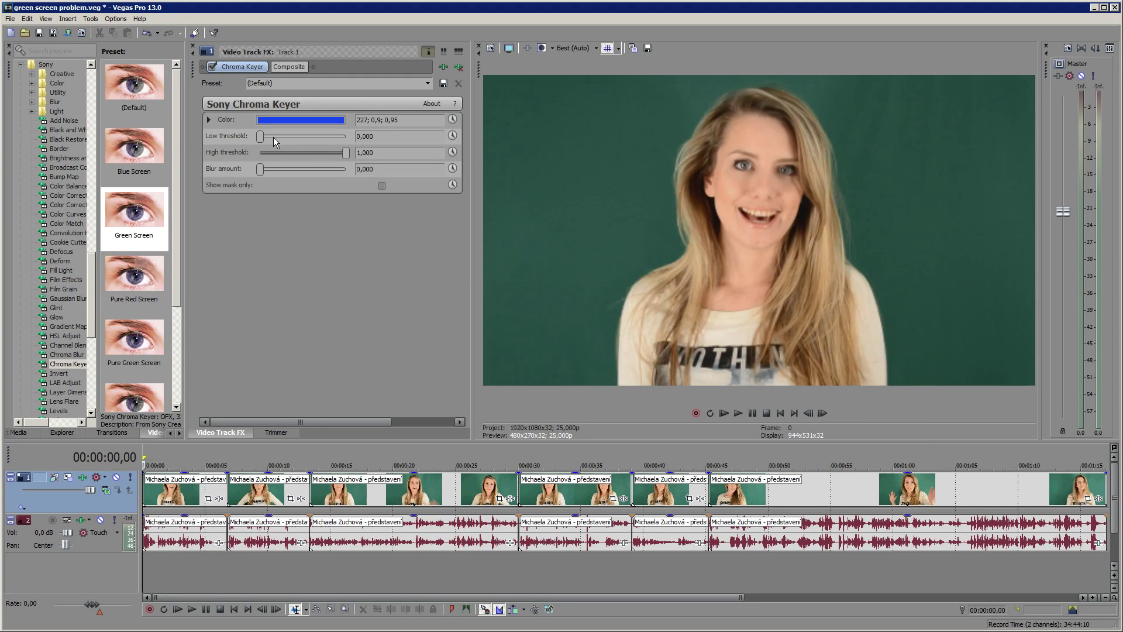
Step: Switch the Chroma Keyer colour controls to RGB and set the key colour to pure green (0,0; 1,0; 0,0)
click(209, 119)
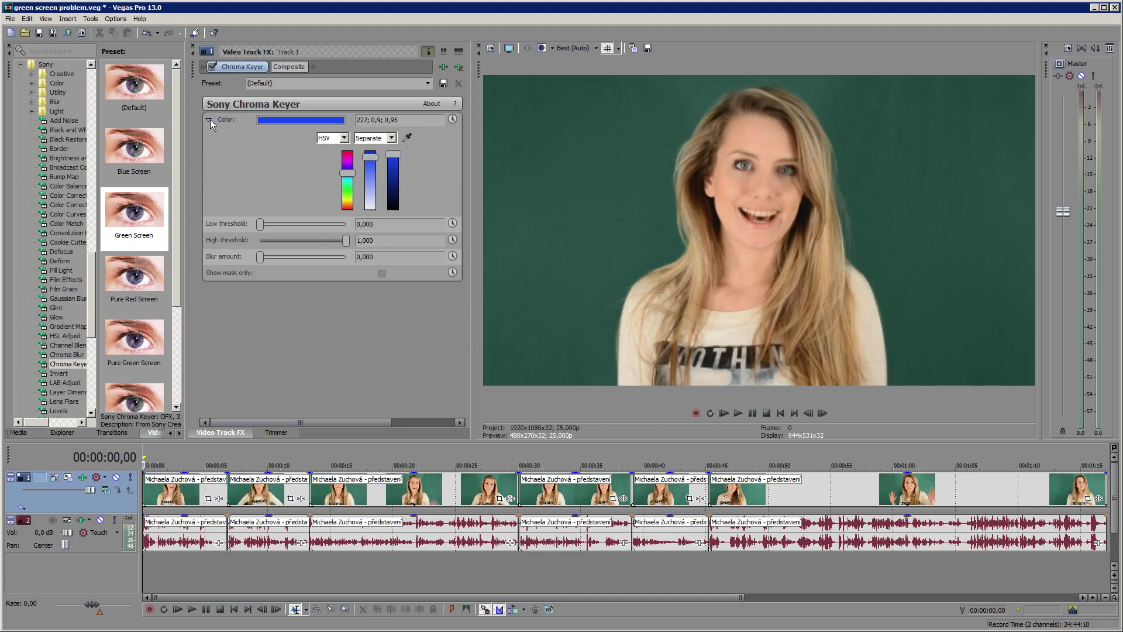
click(347, 138)
click(337, 164)
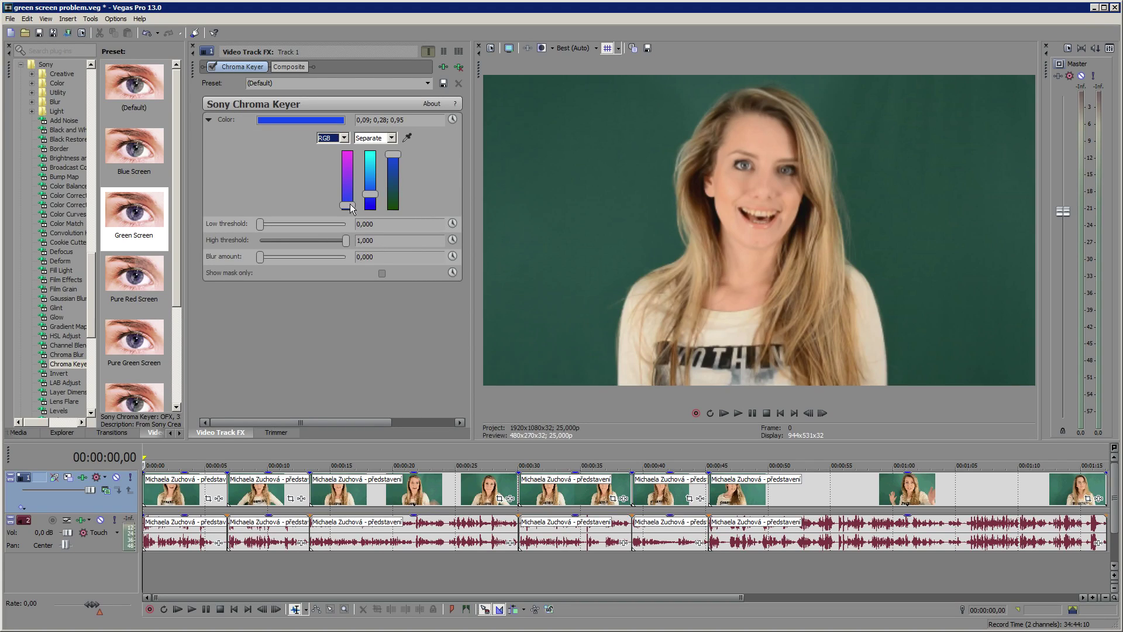
drag(350, 204, 349, 212)
click(394, 164)
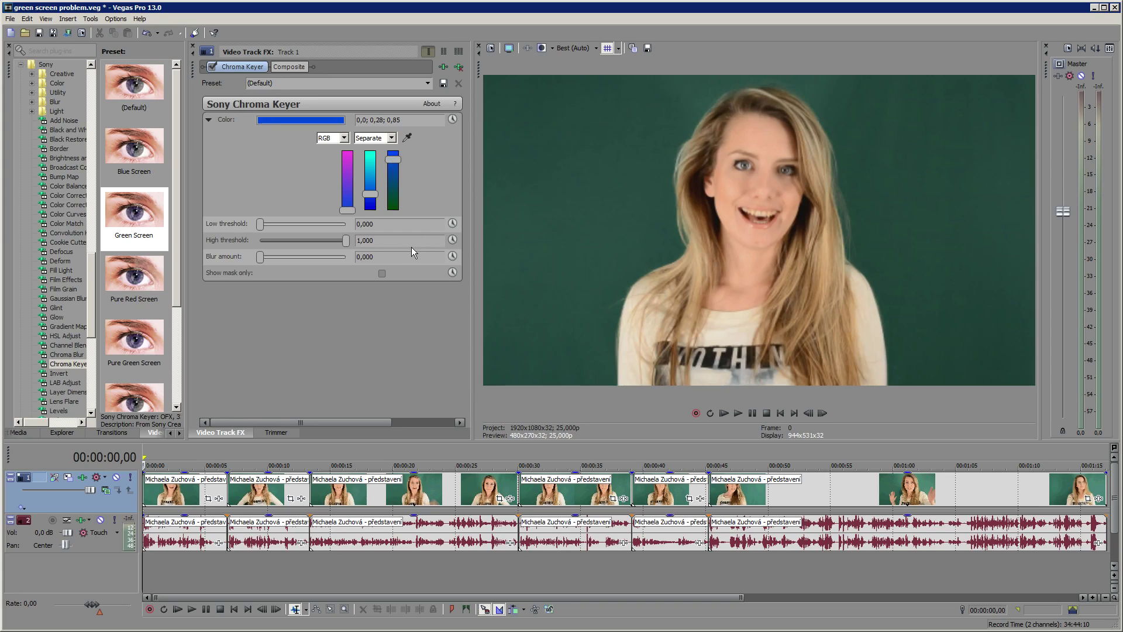
drag(387, 161, 373, 130)
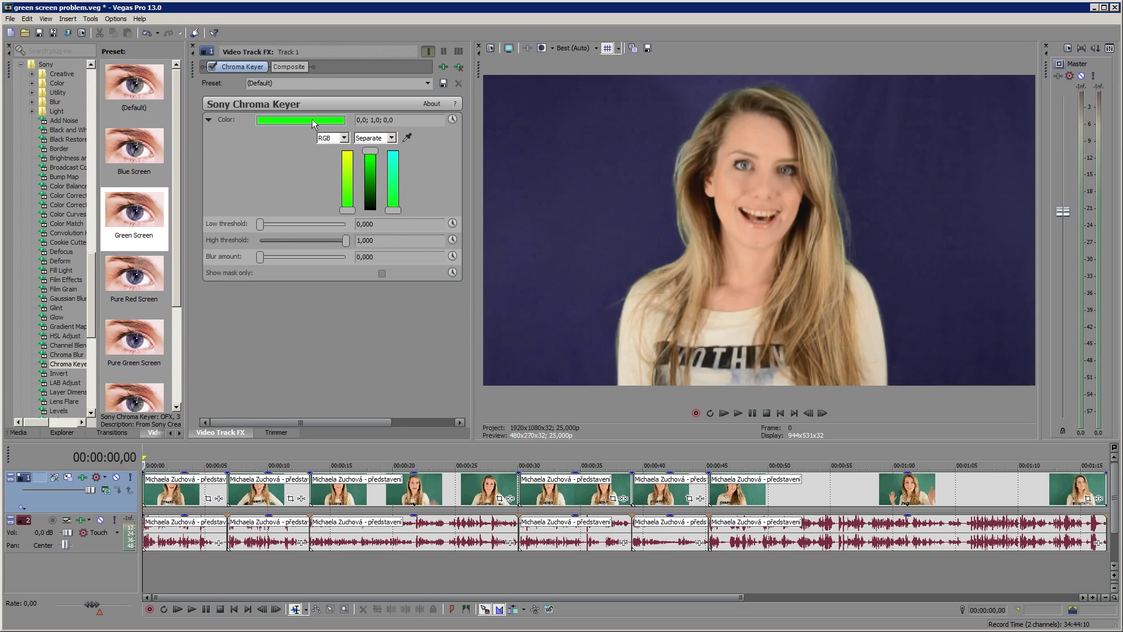
Step: Sample the key colour from the green backdrop in several different clip thumbnails along the timeline
click(407, 138)
click(507, 478)
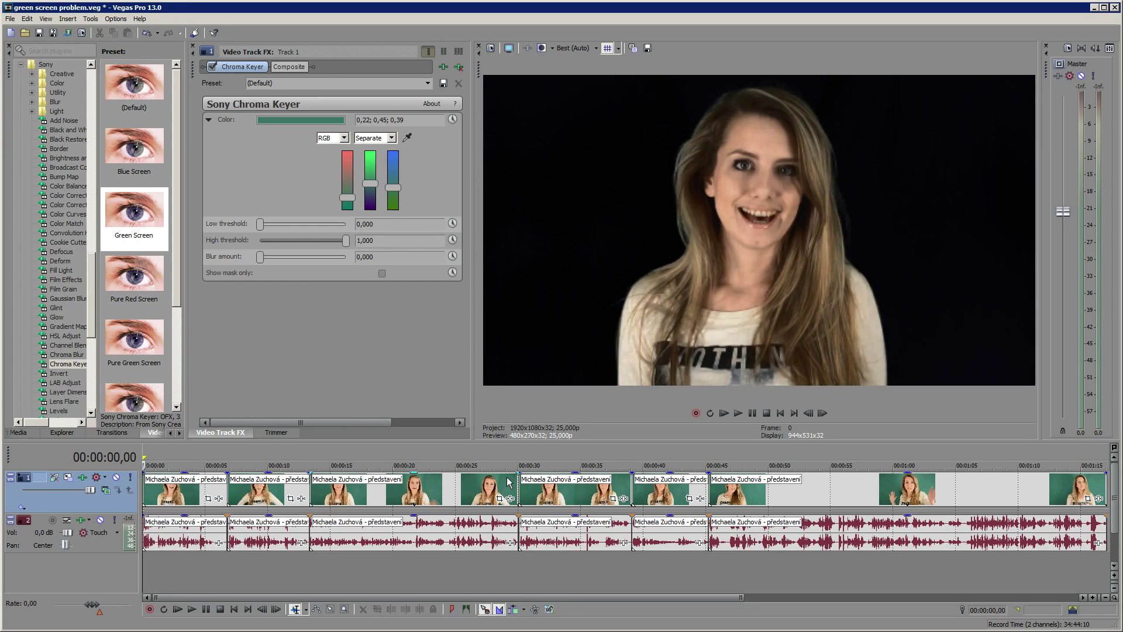
click(406, 137)
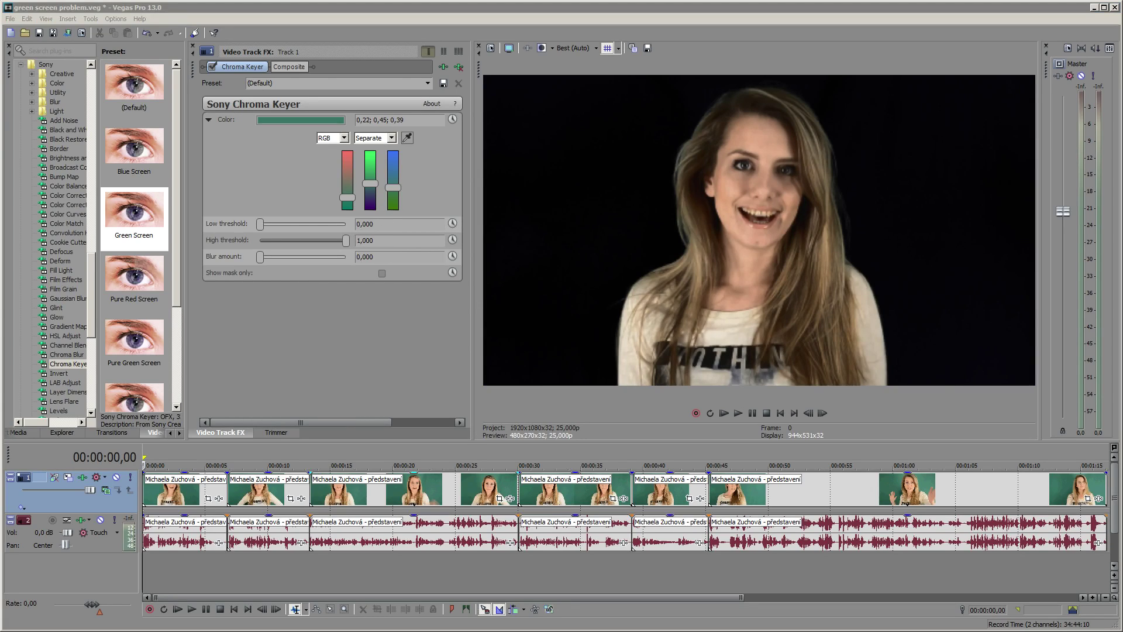
click(892, 490)
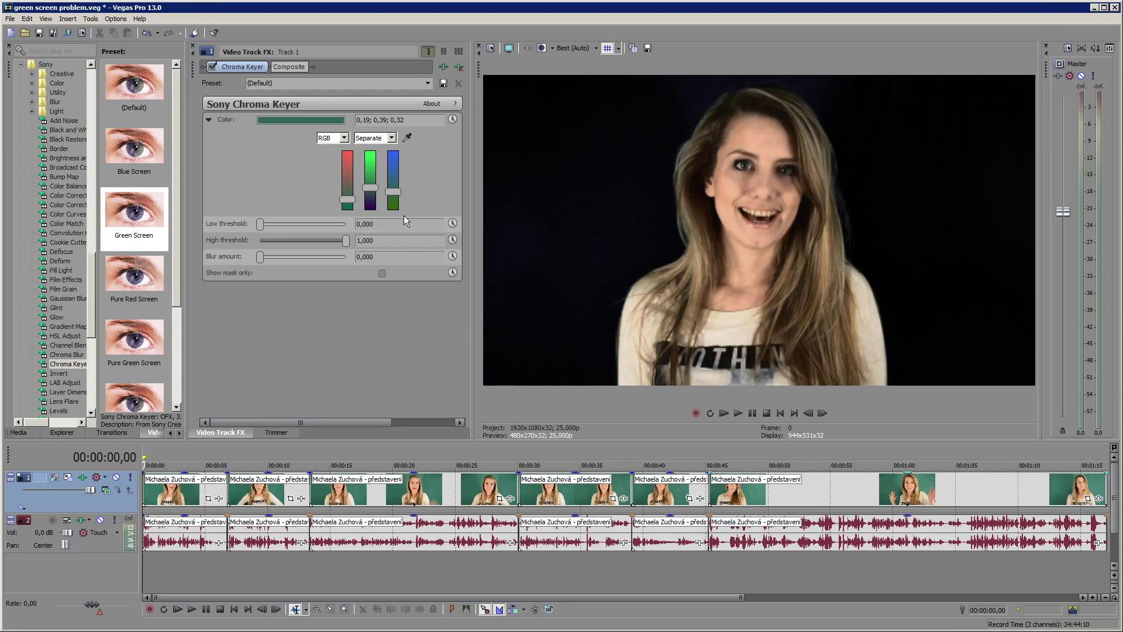
click(405, 138)
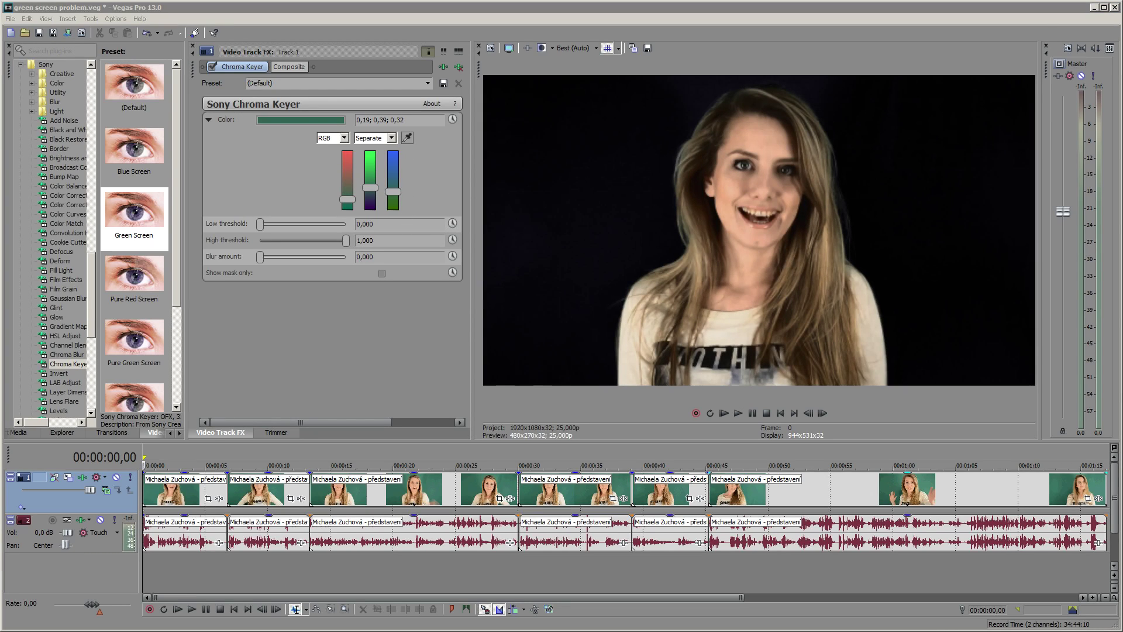
click(1045, 469)
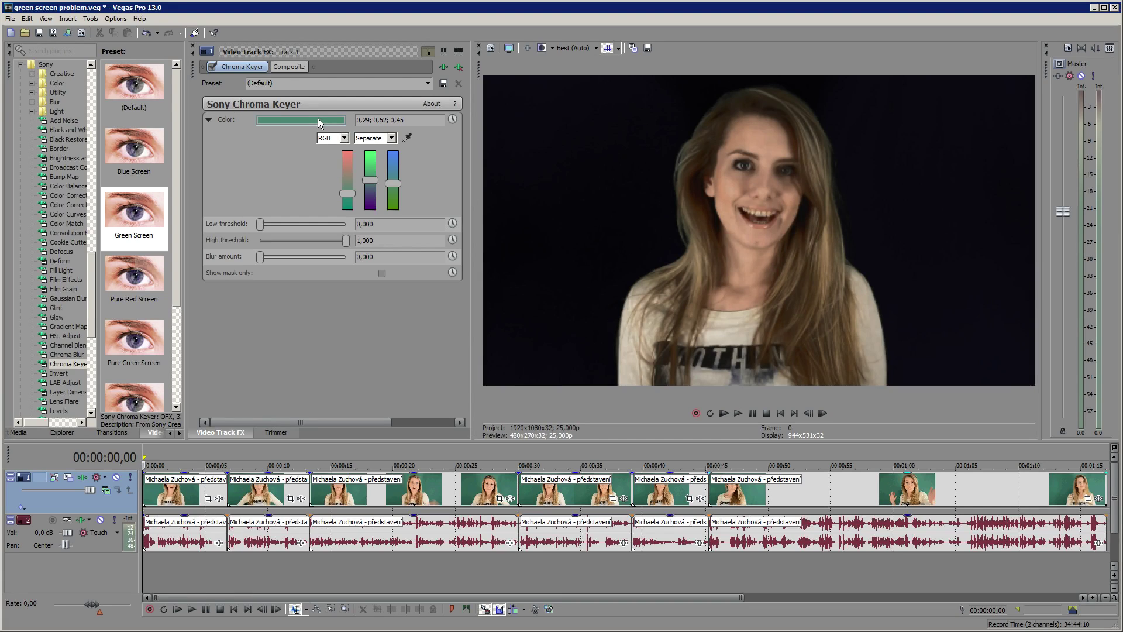
Step: Adjust the key colour in the colour picker to a more saturated green, HSV 162; 0,64; 0,6
click(208, 120)
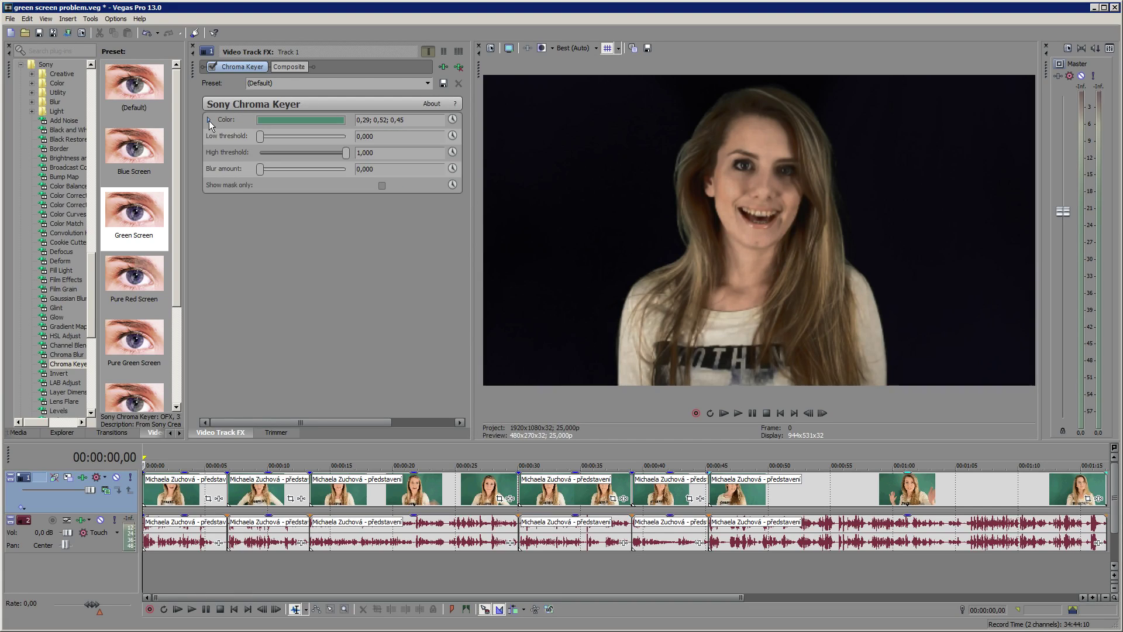
click(208, 120)
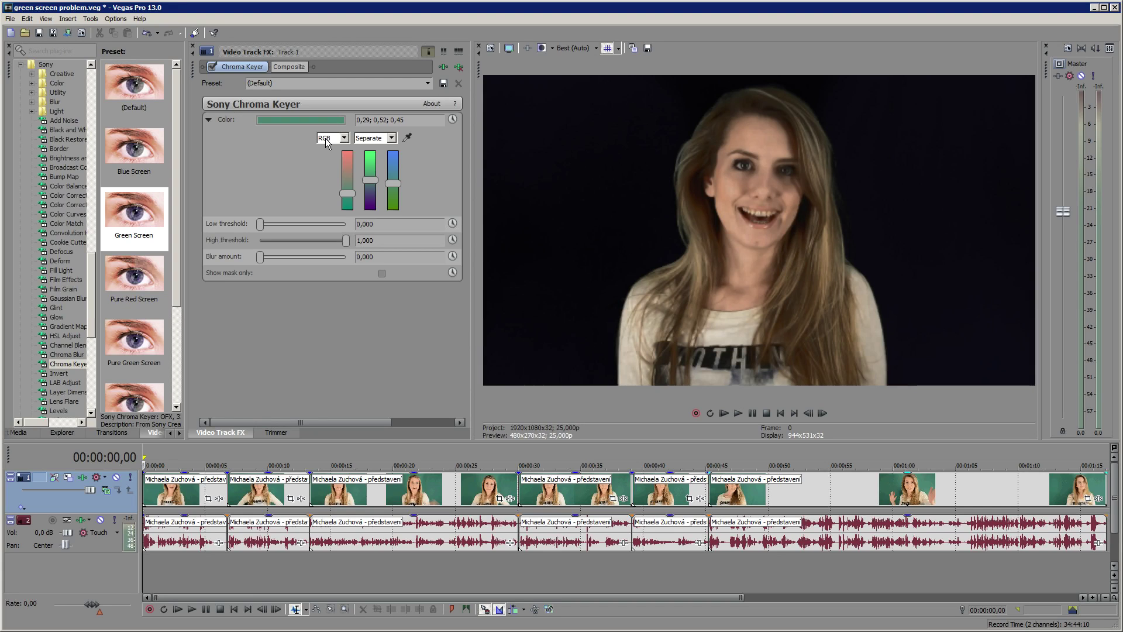
click(300, 120)
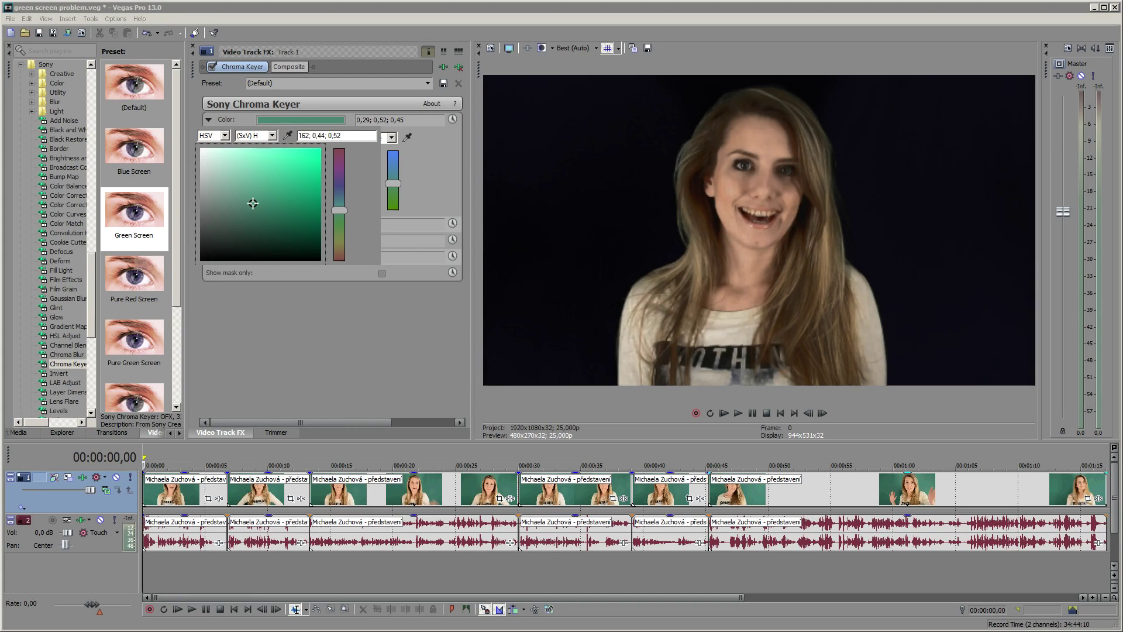
drag(253, 203, 277, 194)
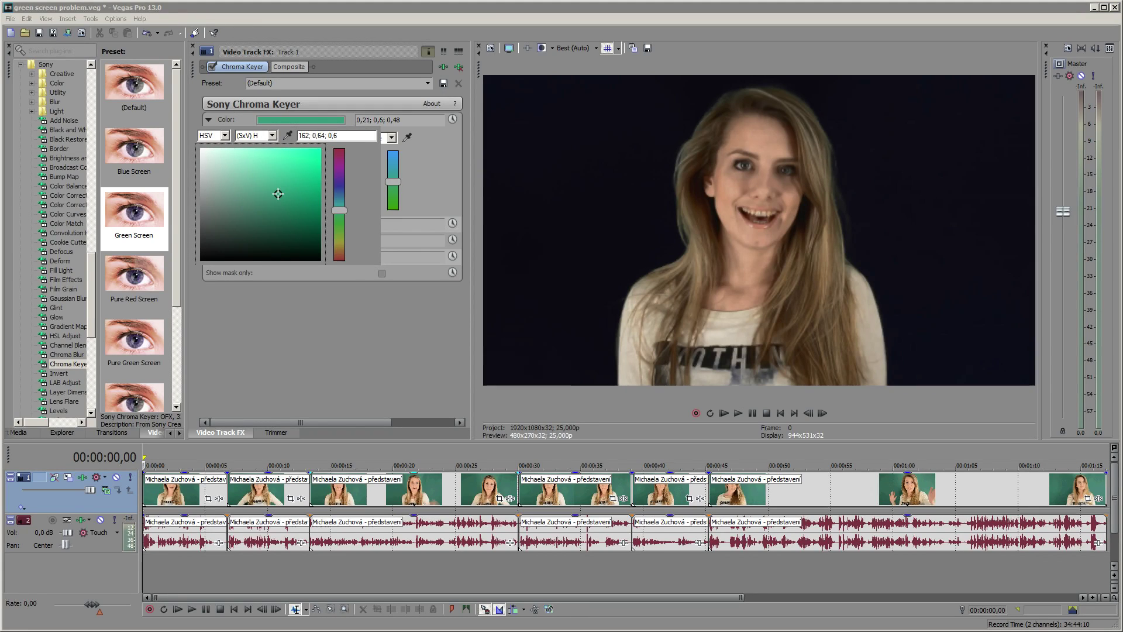
Step: Show only the mask at about 00:00:18,23 on the timeline and lower the high threshold to 0,680
click(384, 498)
click(380, 504)
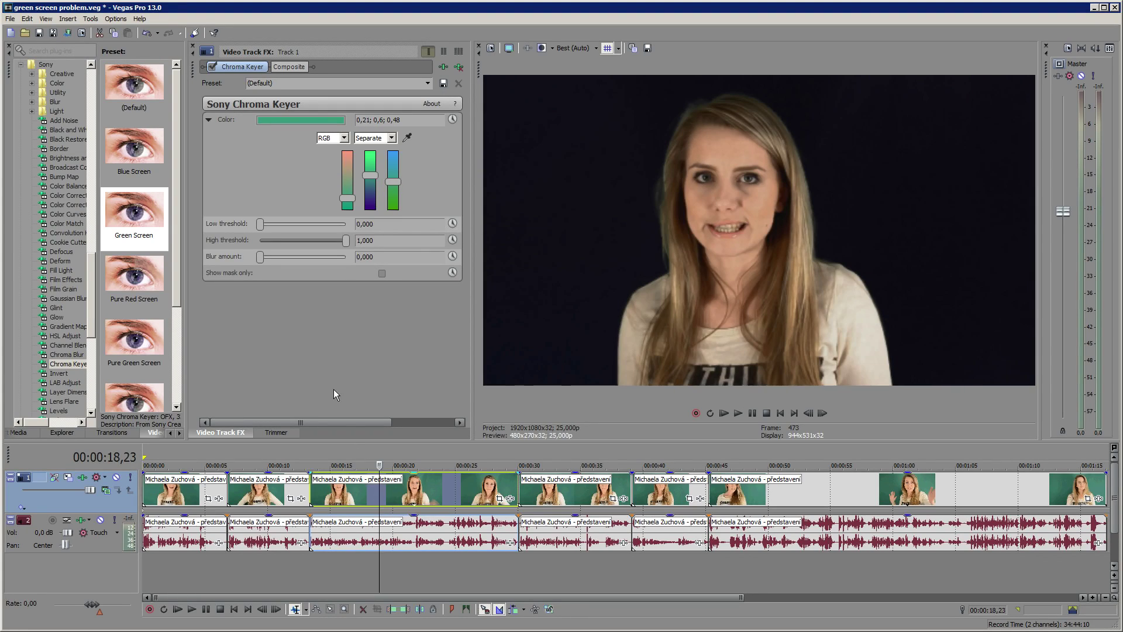
click(383, 273)
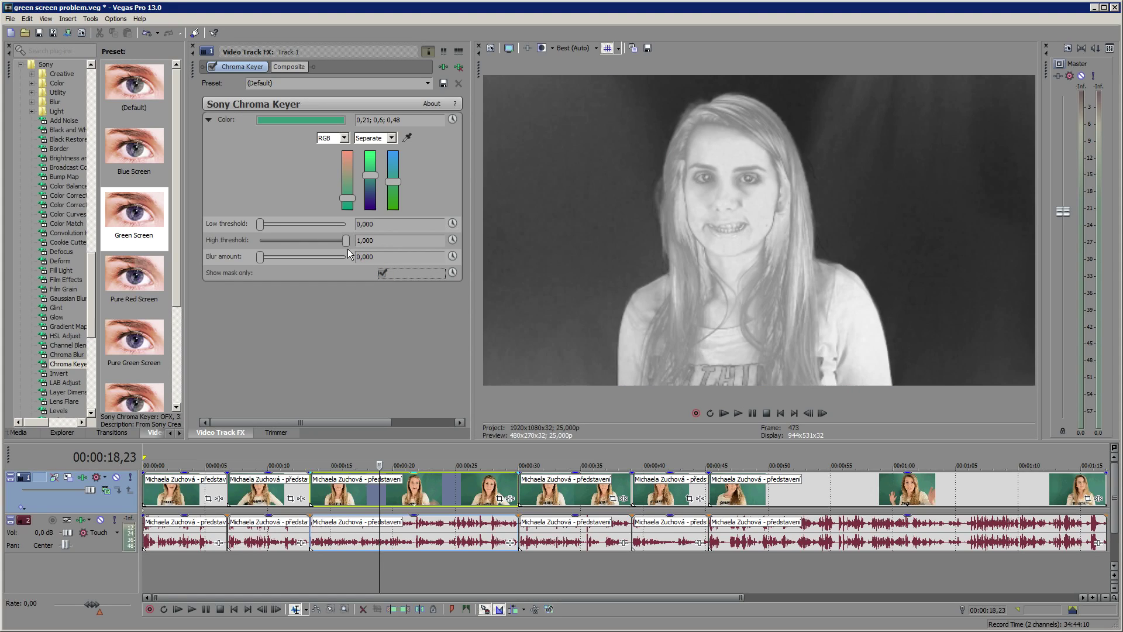
drag(345, 241, 320, 248)
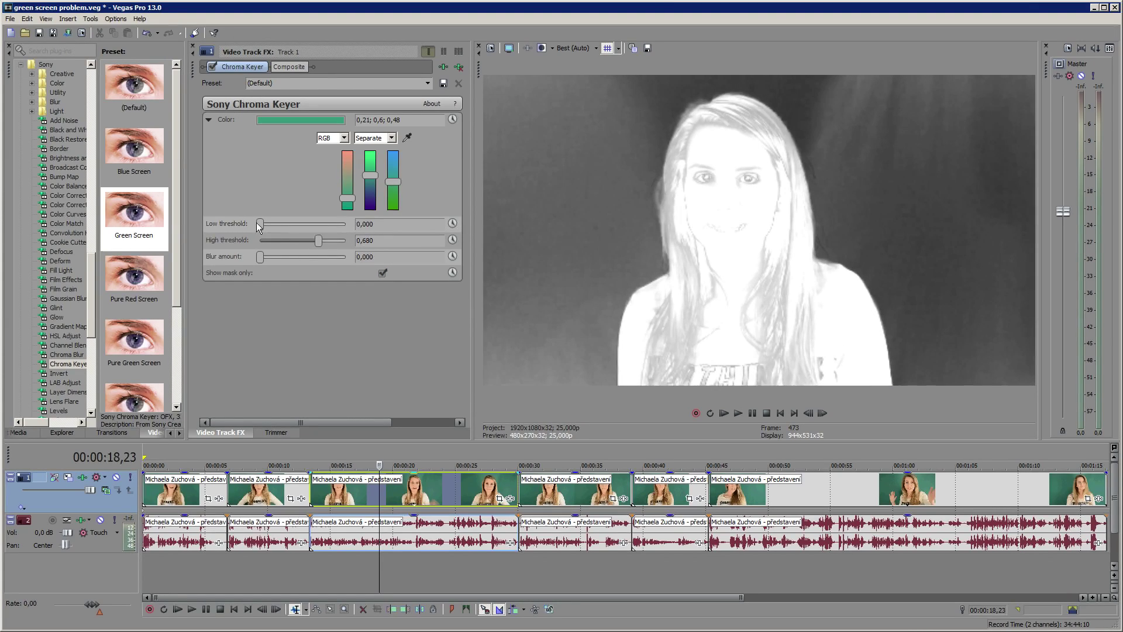
Step: Fine-tune the key colour in the colour picker to a darker, duller green, RGB 0,25; 0,39; 0,35
click(317, 120)
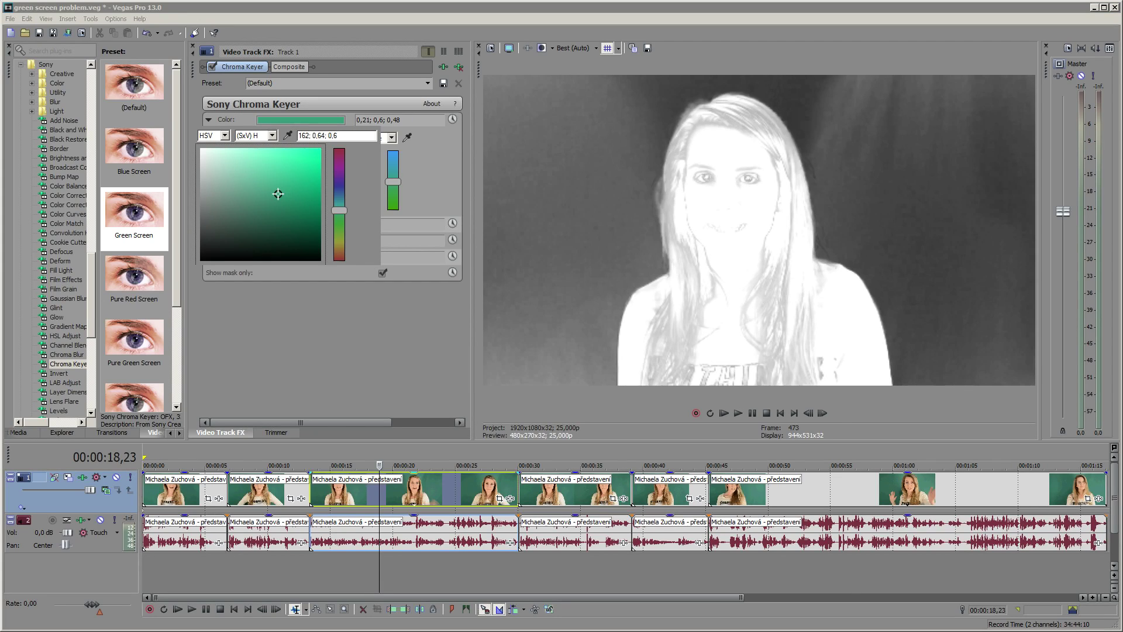
drag(278, 194, 249, 218)
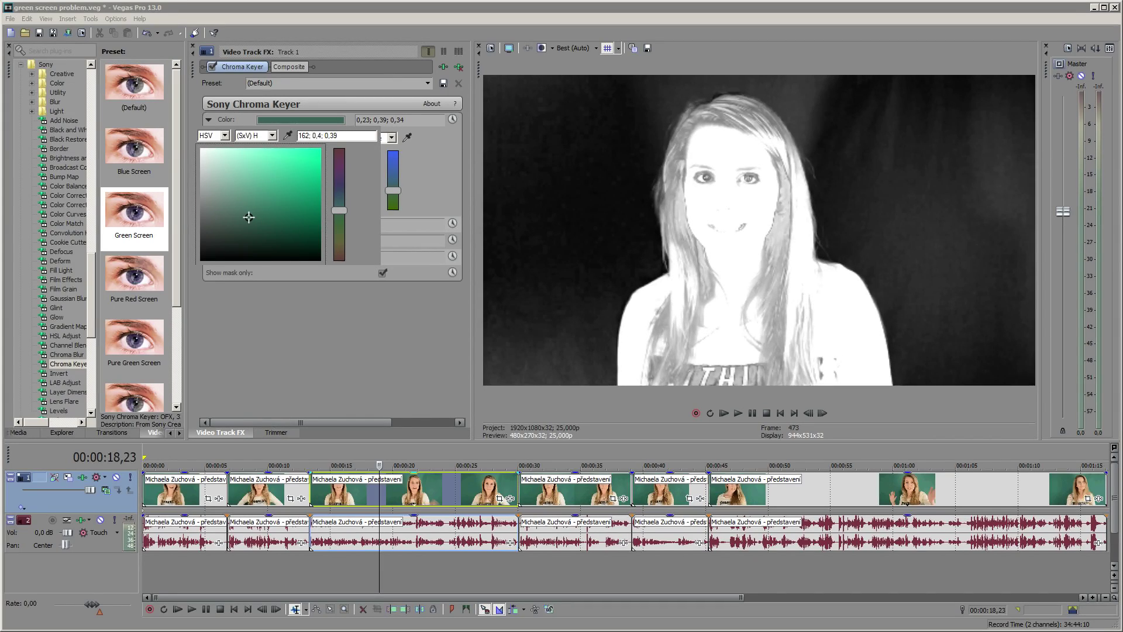
drag(340, 210, 339, 211)
mouse_move(249, 217)
mouse_down()
mouse_move(263, 218)
mouse_move(246, 217)
mouse_up()
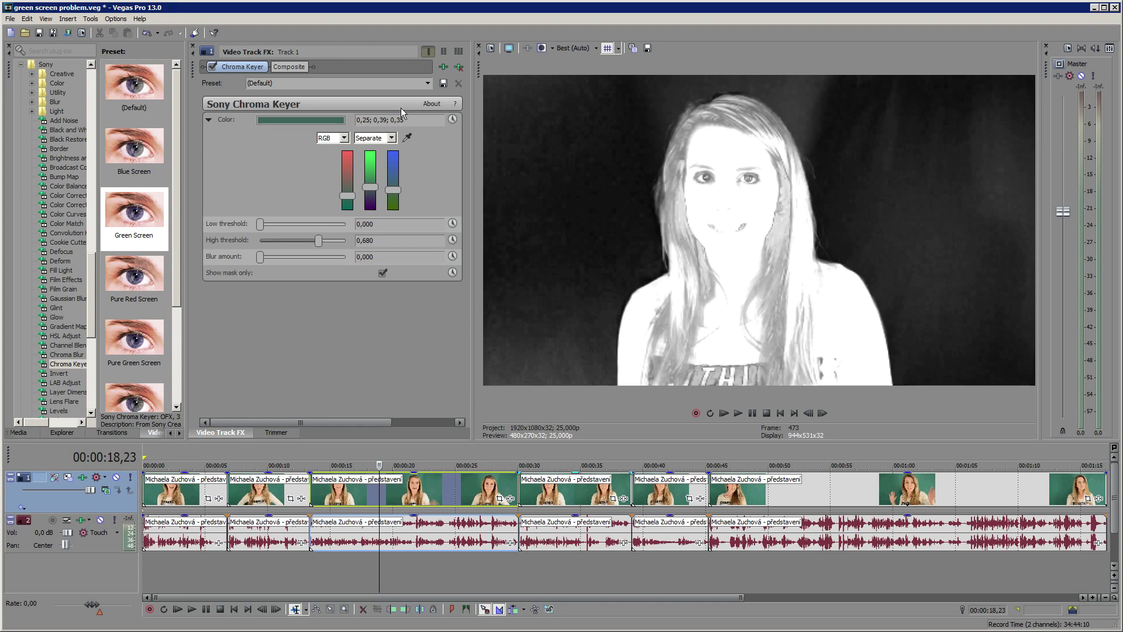
Step: Resample the key colour from the backdrop in the fourth clip's thumbnail (0,19; 0,39; 0,32) and lower the high threshold to 0,265
click(408, 138)
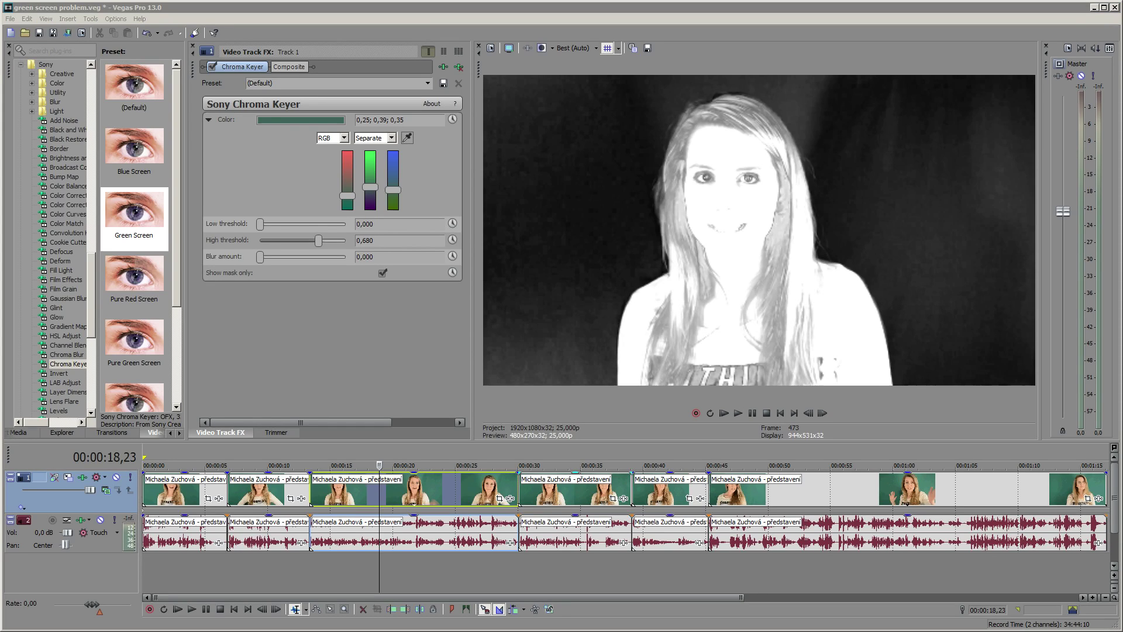
click(590, 498)
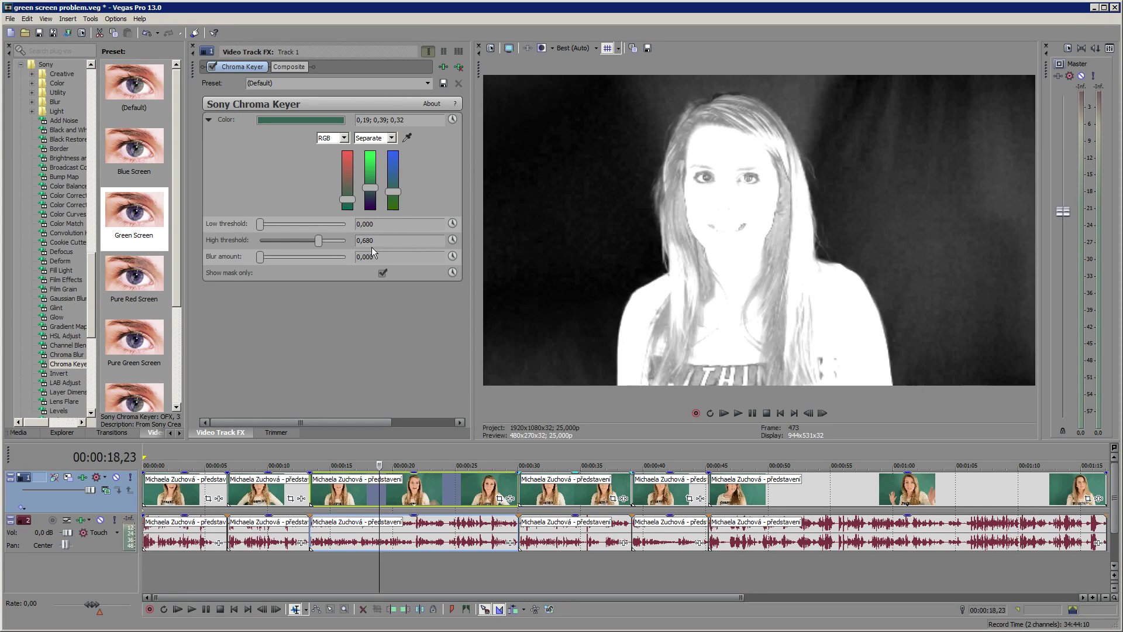
click(383, 272)
drag(318, 240, 282, 243)
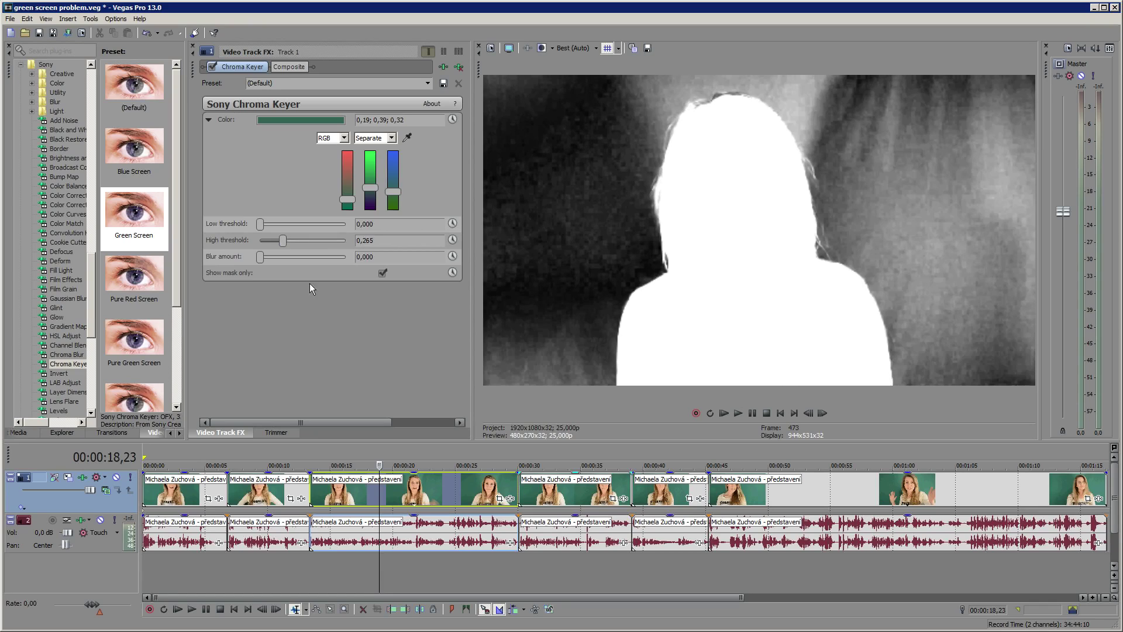
Step: Set the high threshold to 0,245 and the low threshold to 0,259 while checking the mask at 00:00:11,22 and 00:00:48,19
drag(376, 576, 290, 541)
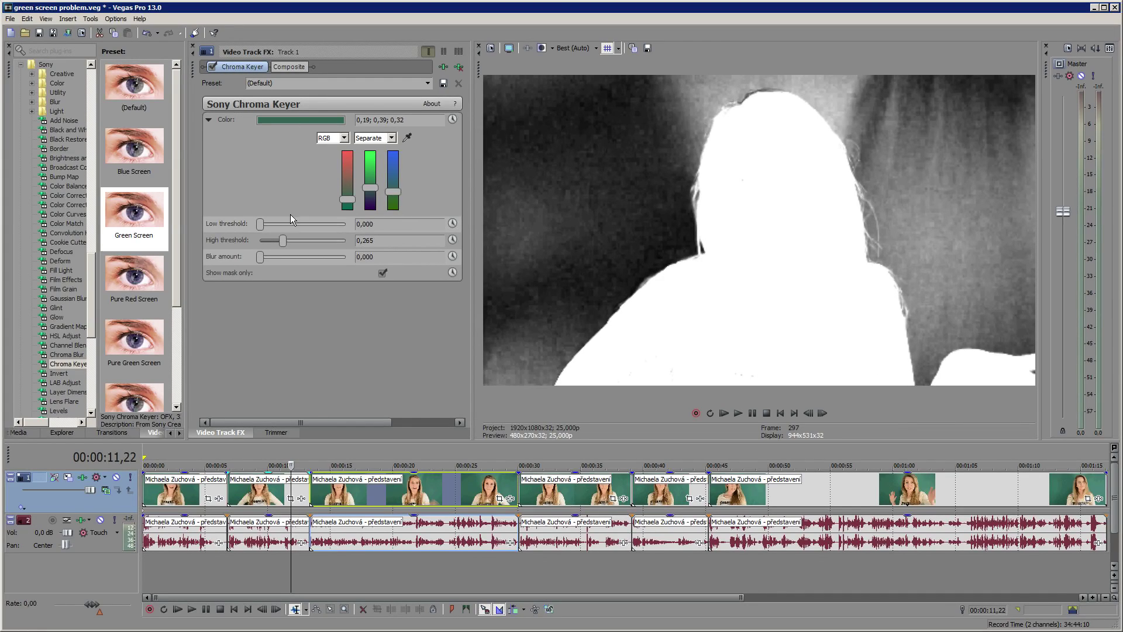
mouse_move(281, 242)
mouse_down()
mouse_move(291, 243)
mouse_move(279, 226)
mouse_up()
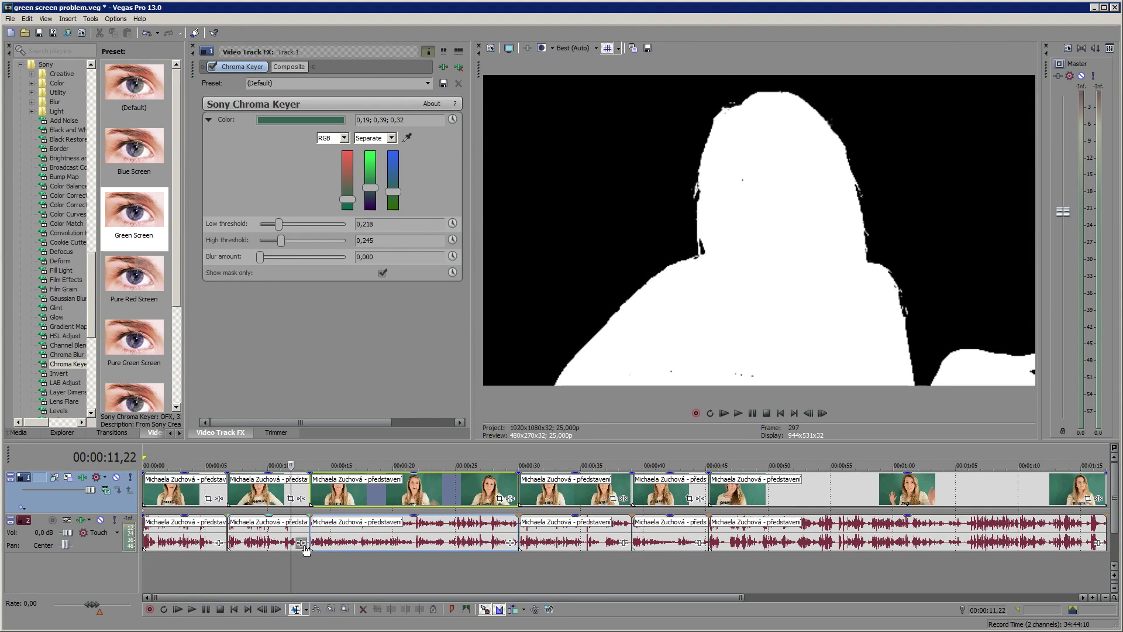
drag(292, 561, 752, 561)
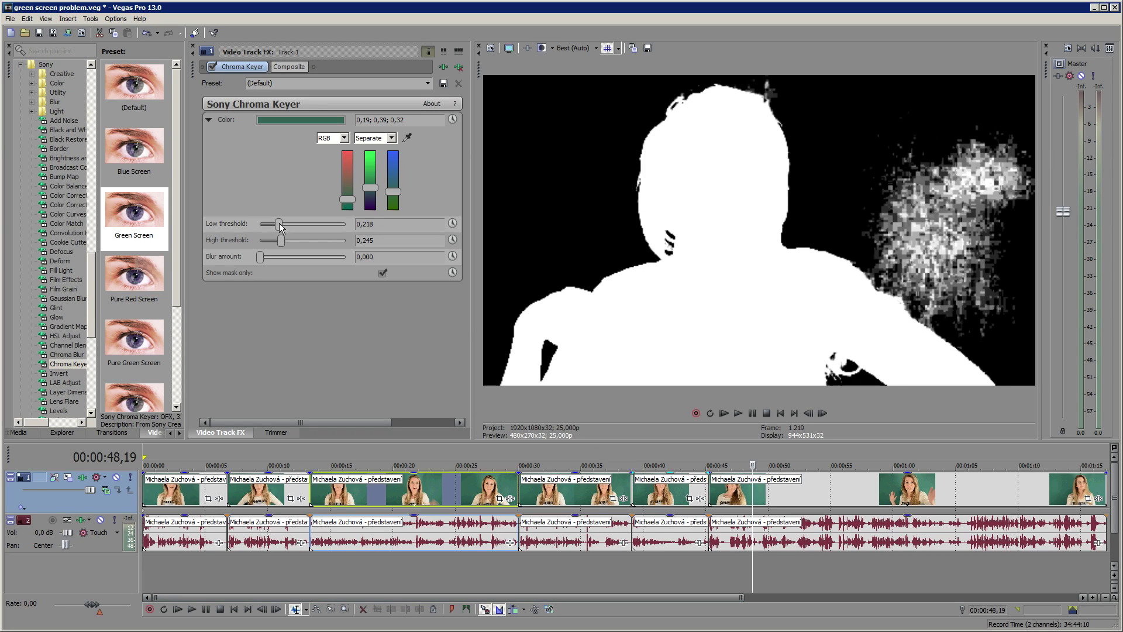
drag(280, 224, 282, 228)
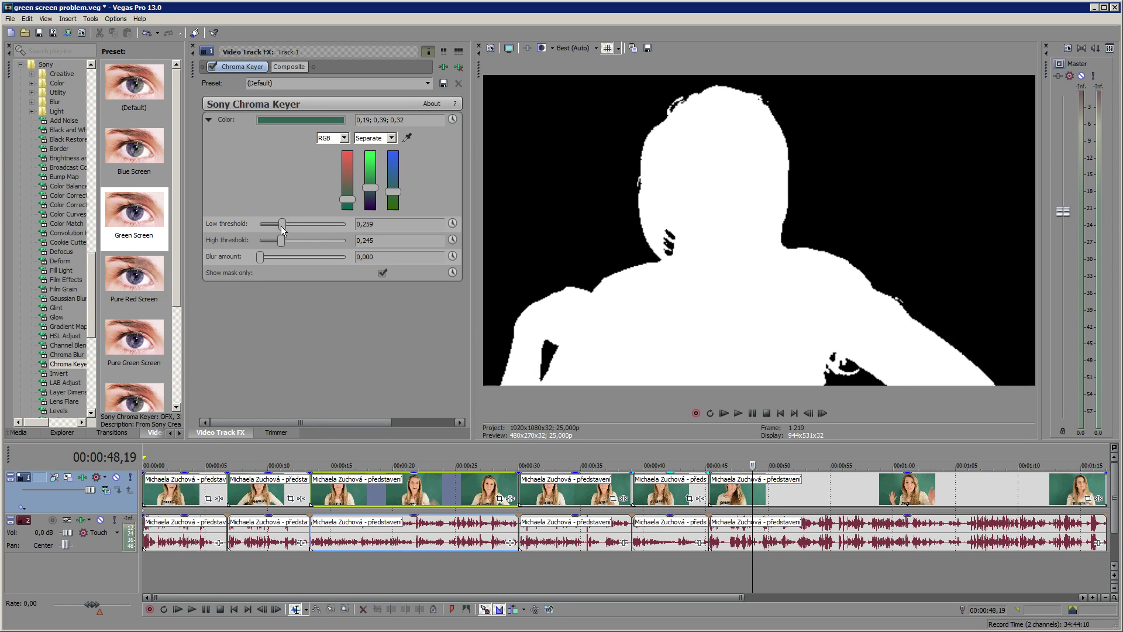
Step: Raise the low threshold in stages to 0,333 while checking the mask between about 00:00:50 and 00:00:57
drag(751, 577, 777, 573)
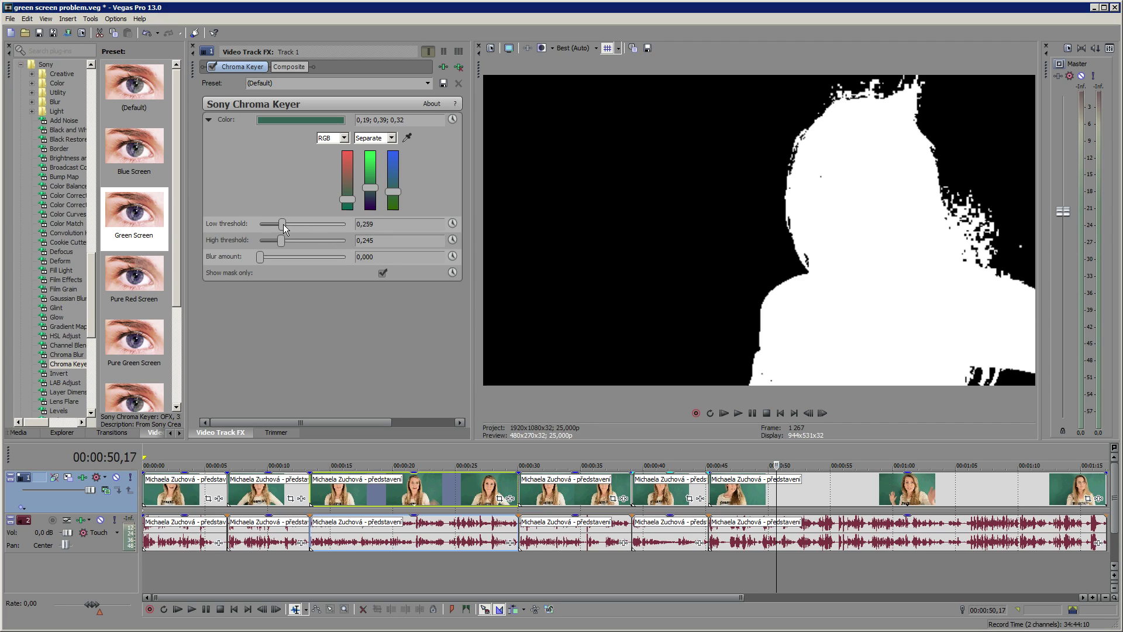
drag(283, 224, 289, 230)
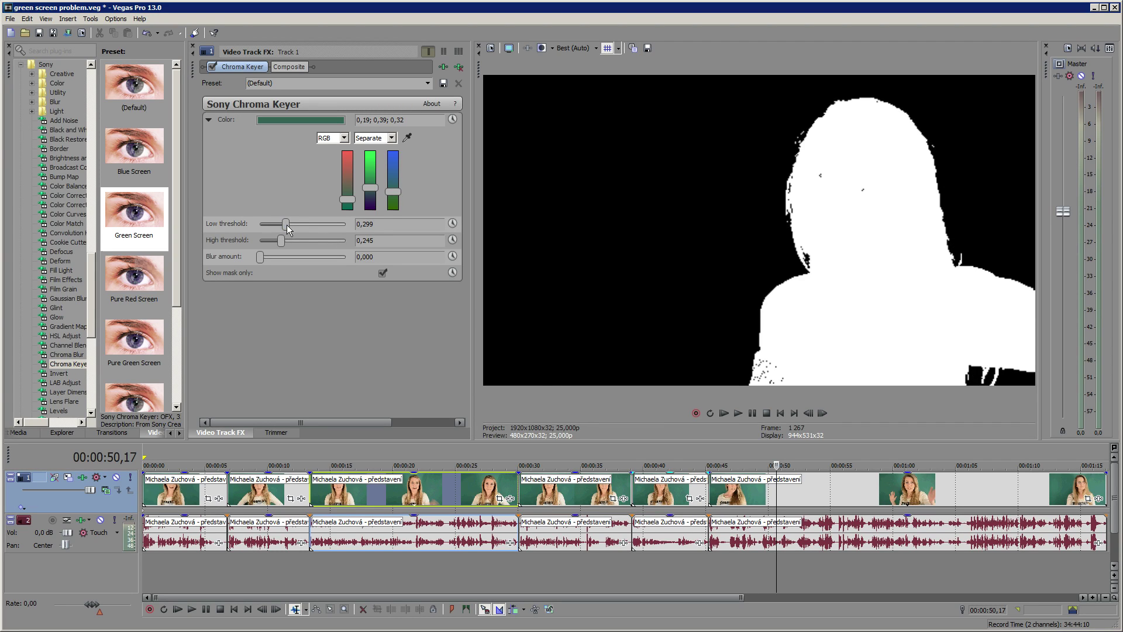
click(835, 563)
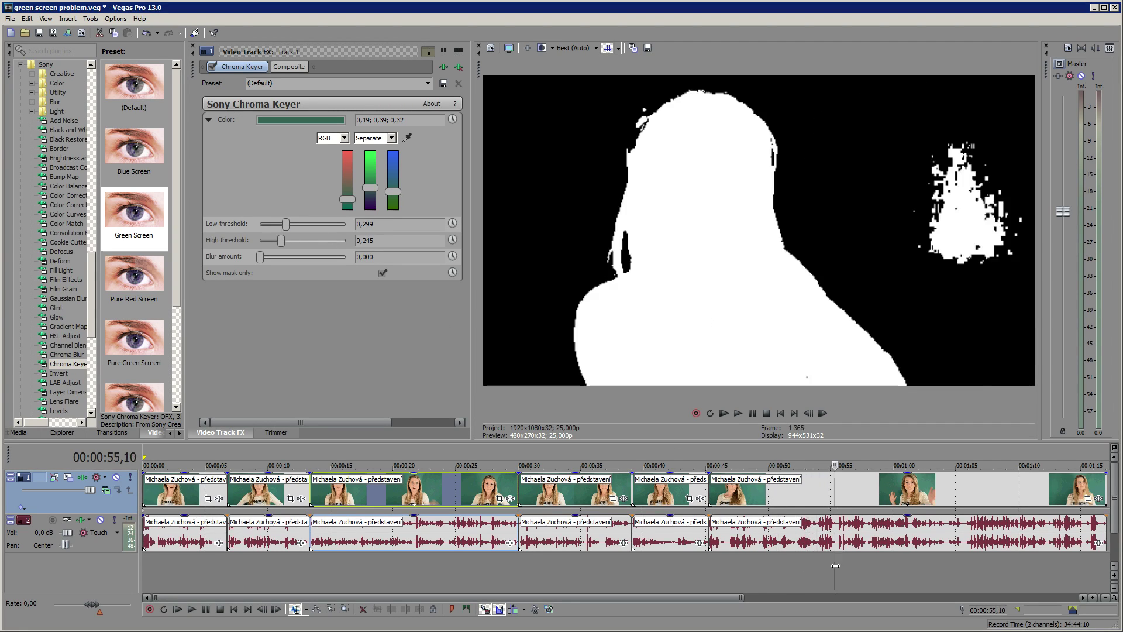
click(855, 563)
drag(856, 563, 801, 568)
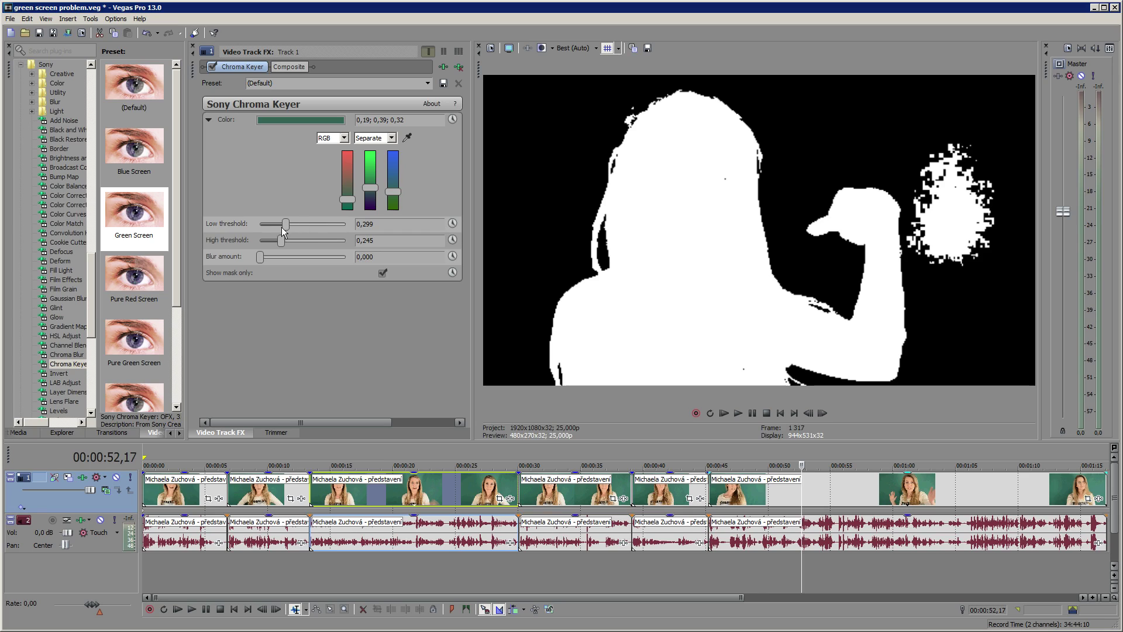
drag(284, 226, 290, 227)
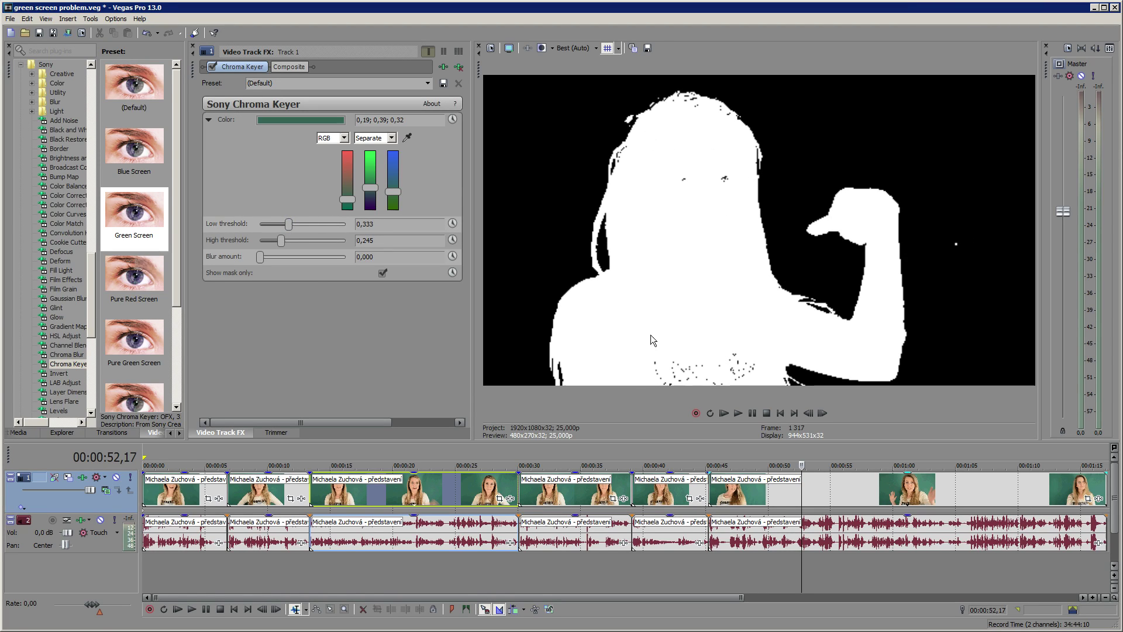
Step: Set the low threshold to 0,252 and the high threshold to 0,333, and check the mask back to 00:00:05,11
mouse_move(278, 241)
mouse_down()
mouse_move(299, 245)
mouse_move(285, 245)
mouse_move(283, 222)
mouse_move(280, 233)
mouse_up()
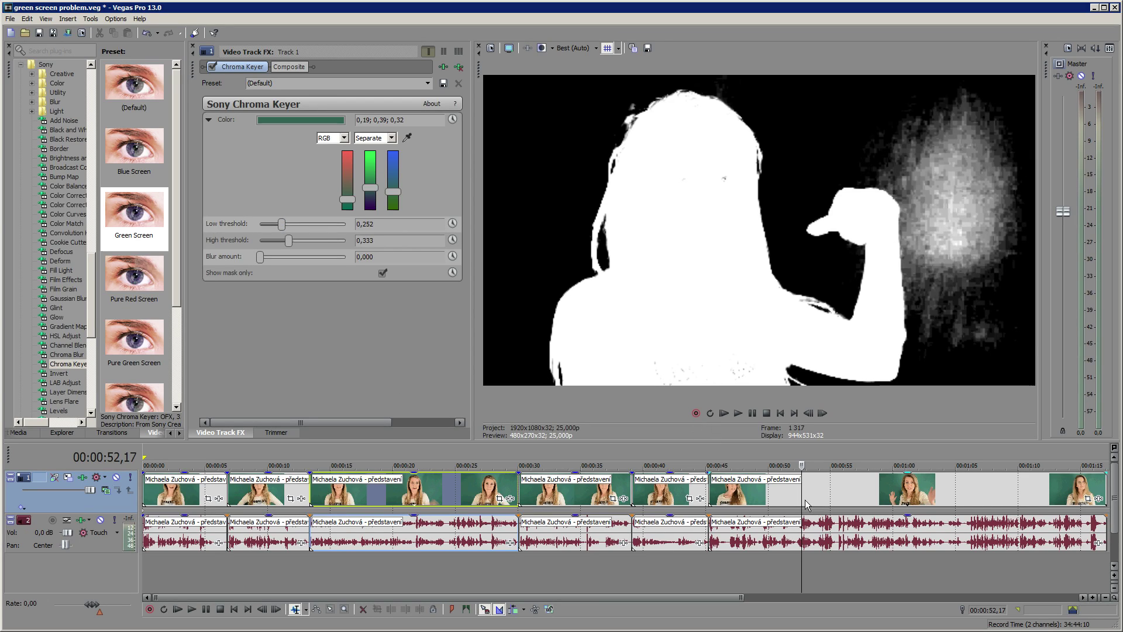
drag(801, 497, 210, 473)
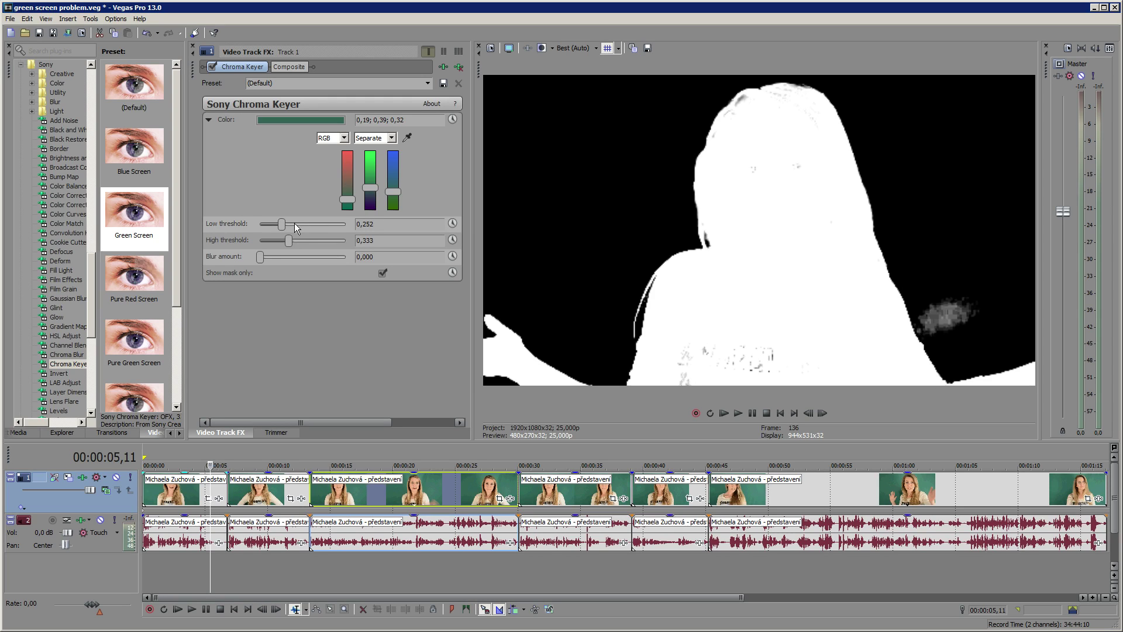
Step: Set the low threshold to 0,286, the high threshold to 0,340 and the colour model to HSV, checking the mask up to 00:00:09,09
drag(292, 243, 285, 225)
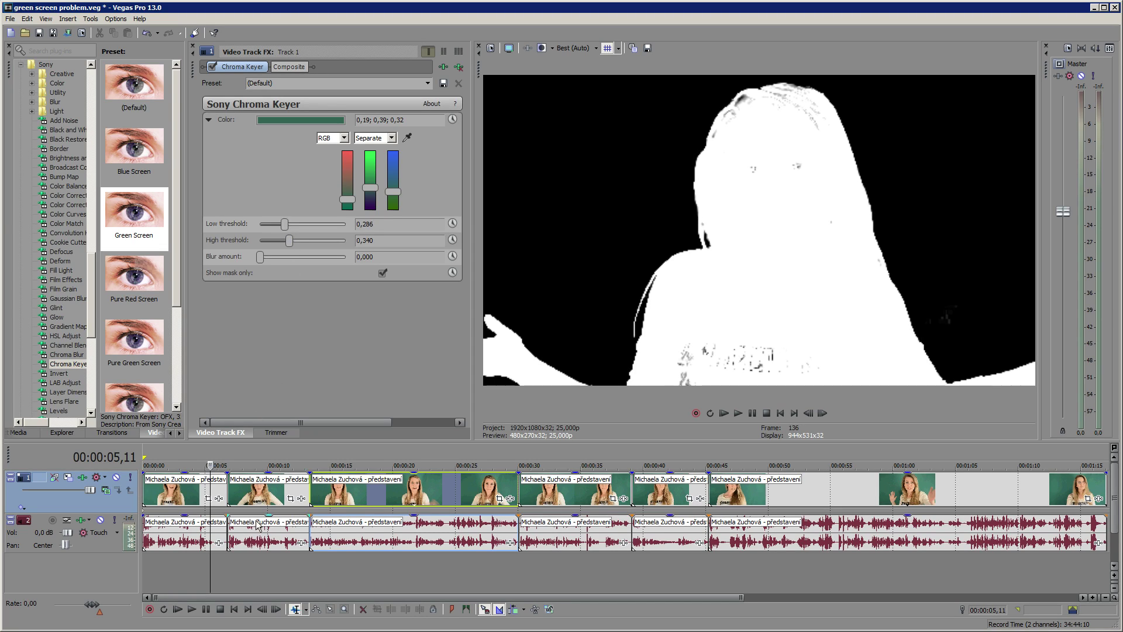
click(737, 413)
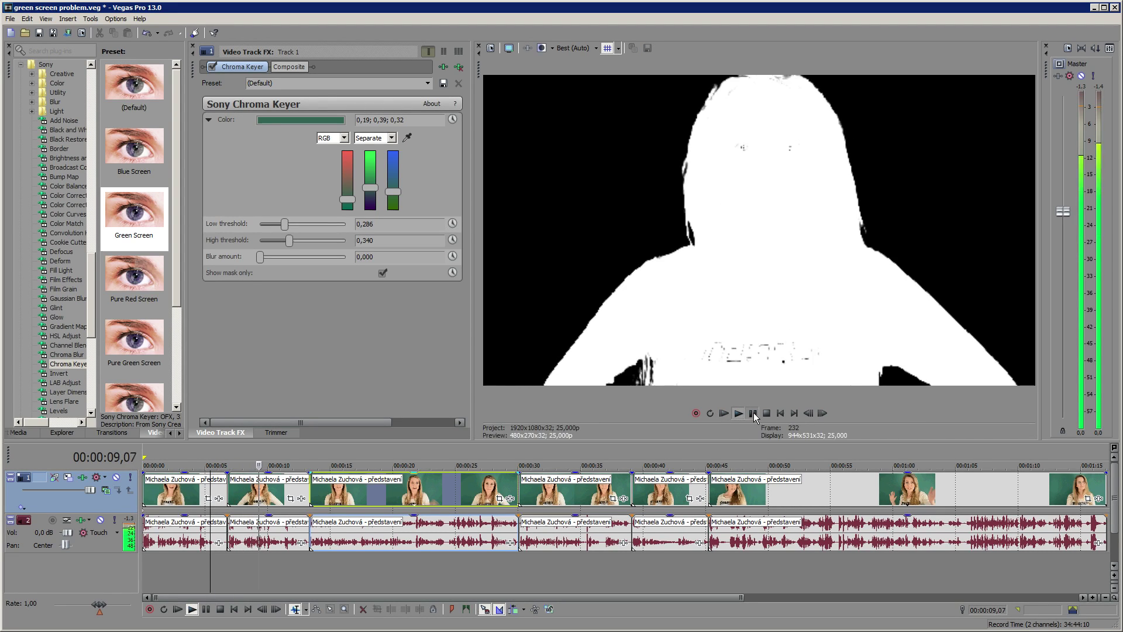
click(752, 413)
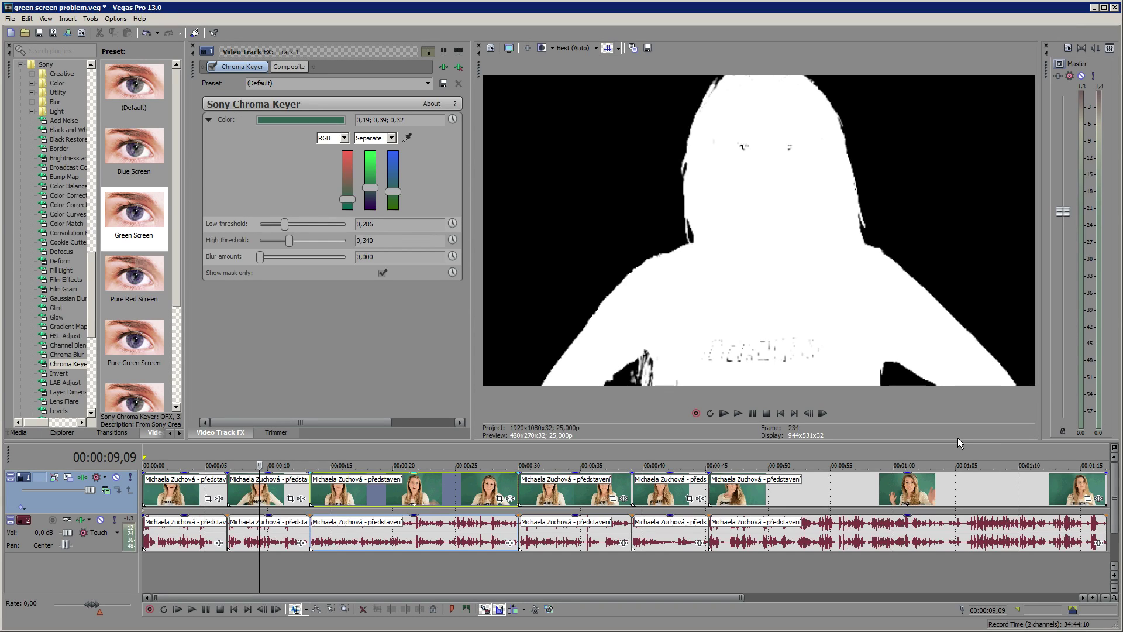
key(Down)
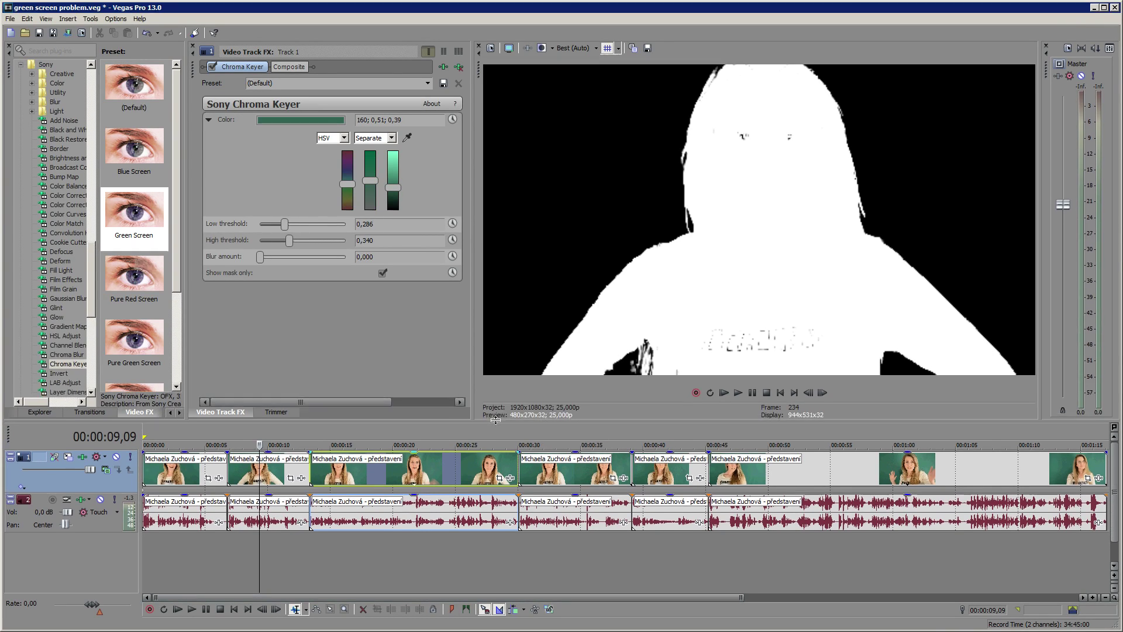
Step: Insert a new video track and move it below the presenter's video track
right_click(496, 546)
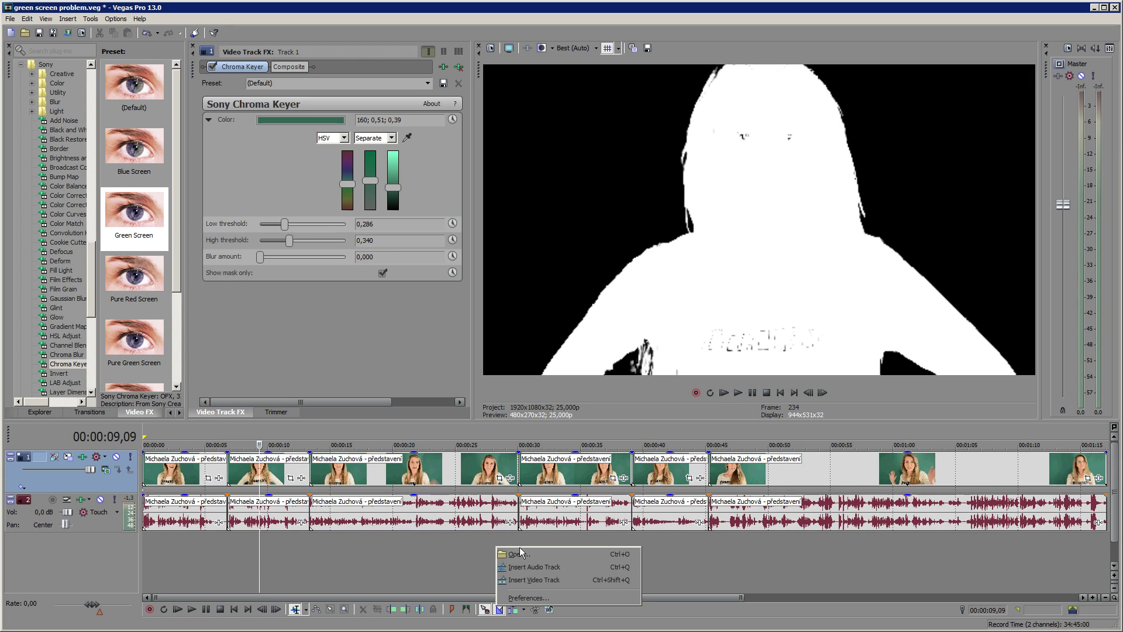
click(550, 581)
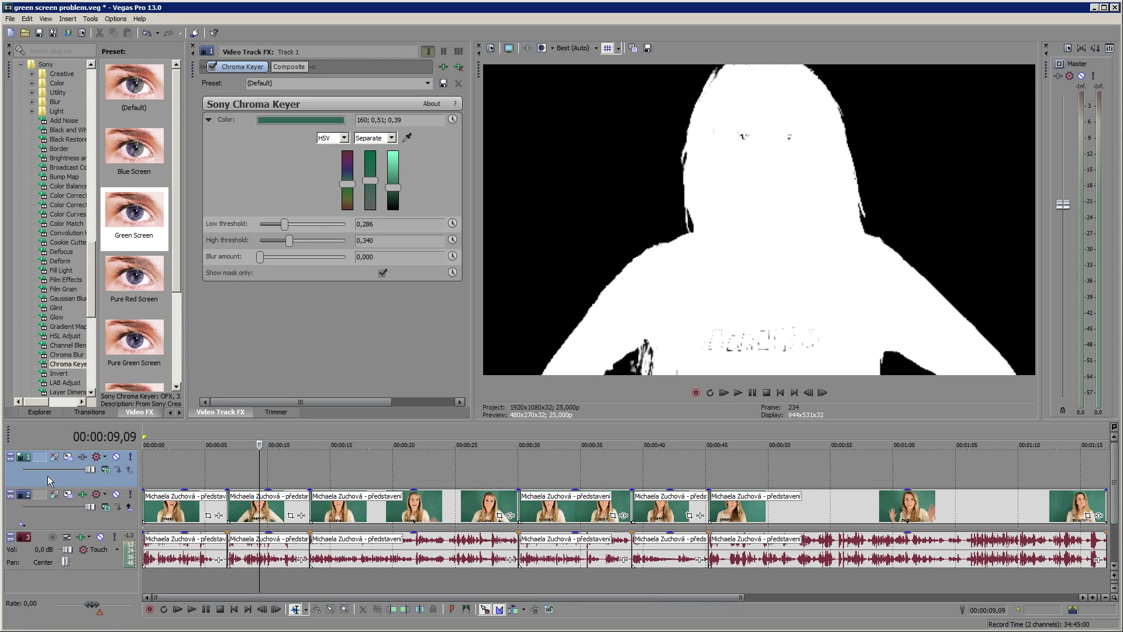
drag(47, 475, 55, 520)
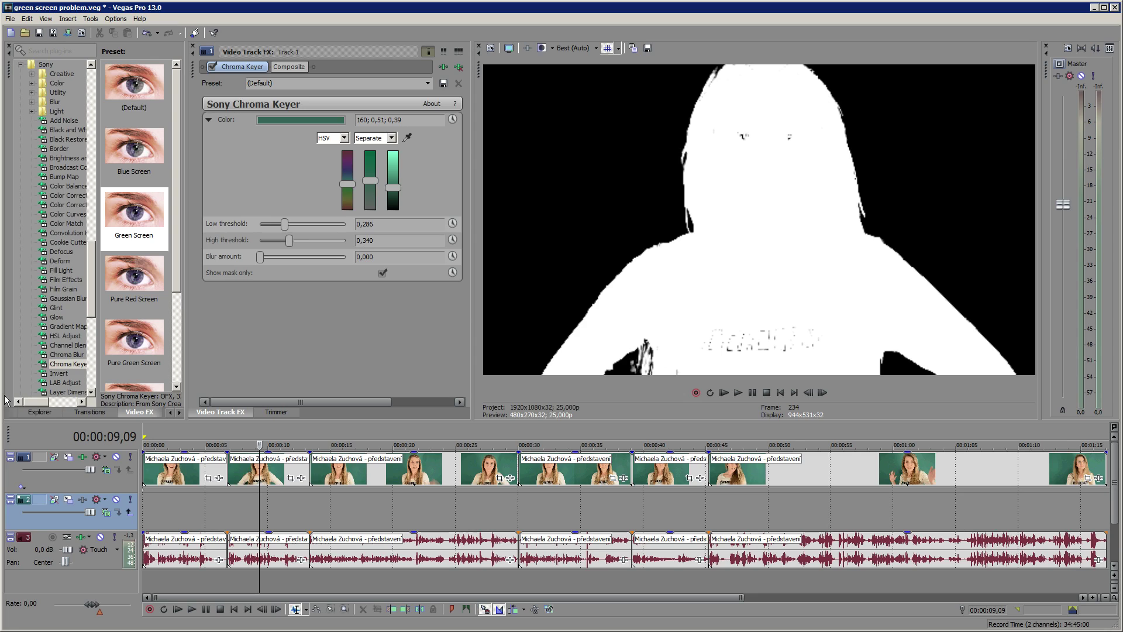
Step: Place nature-background-1920x1080.jpg from the project media on the empty video track, spanning the full length of the presenter's clips
click(170, 412)
click(42, 412)
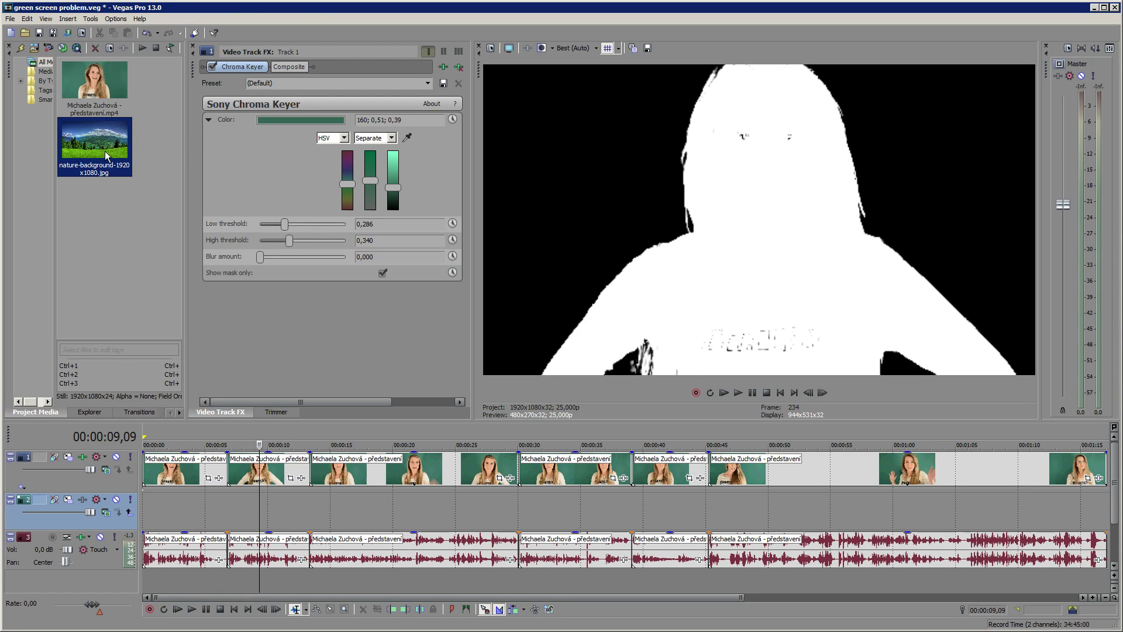
drag(104, 151, 908, 534)
drag(645, 603, 402, 596)
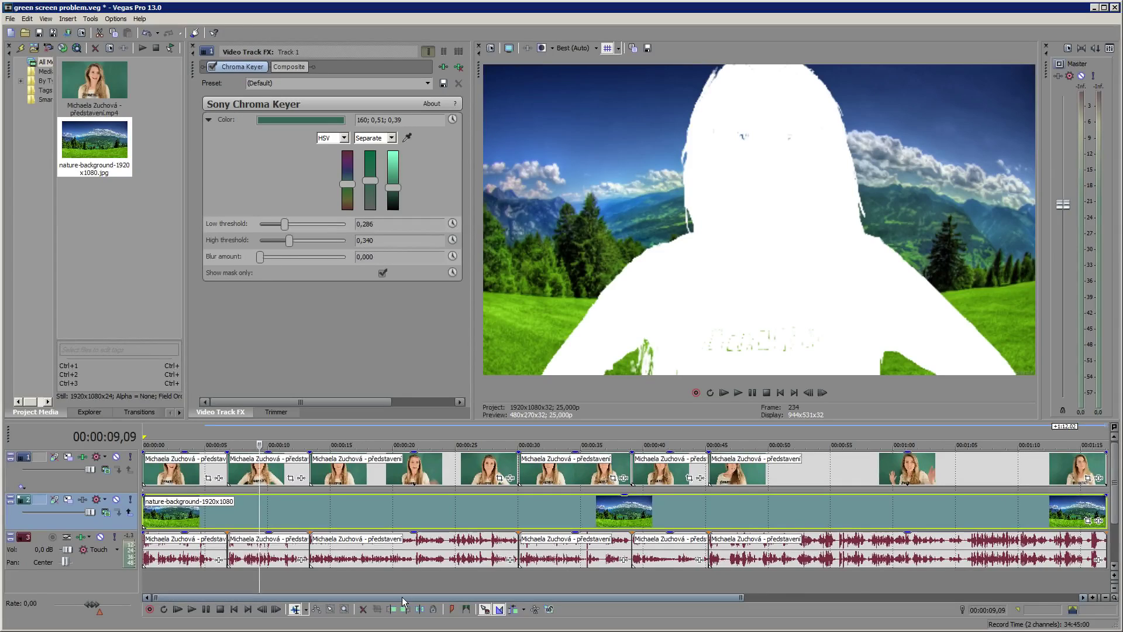
Step: With the mask-only view off and the audio track muted, play the composite from the start to 00:00:41,06
click(384, 274)
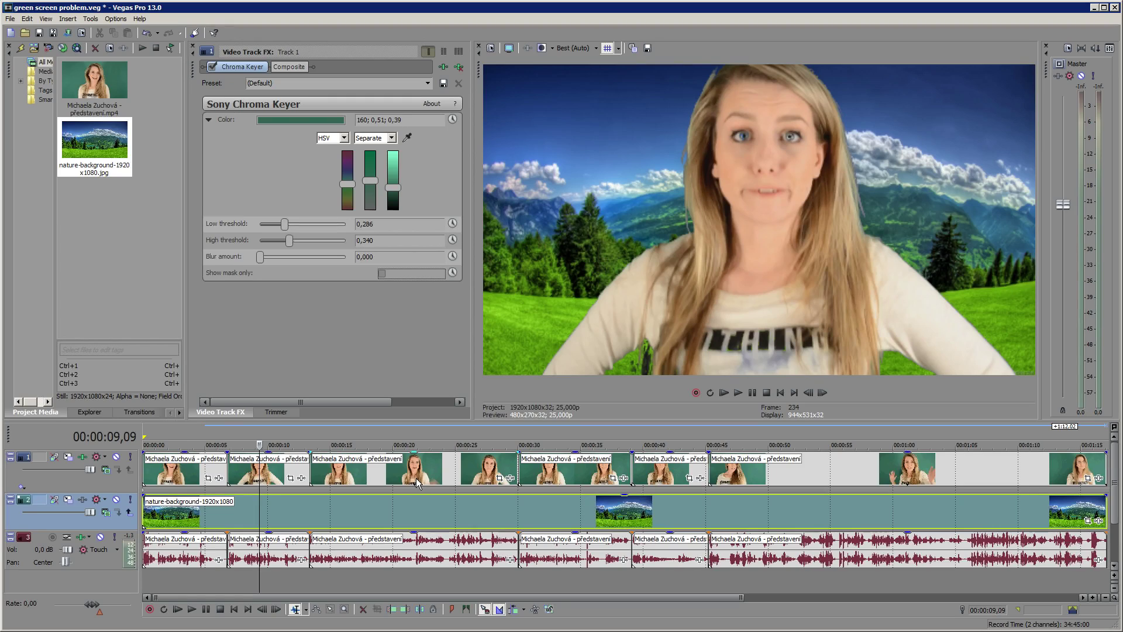
click(101, 537)
click(779, 393)
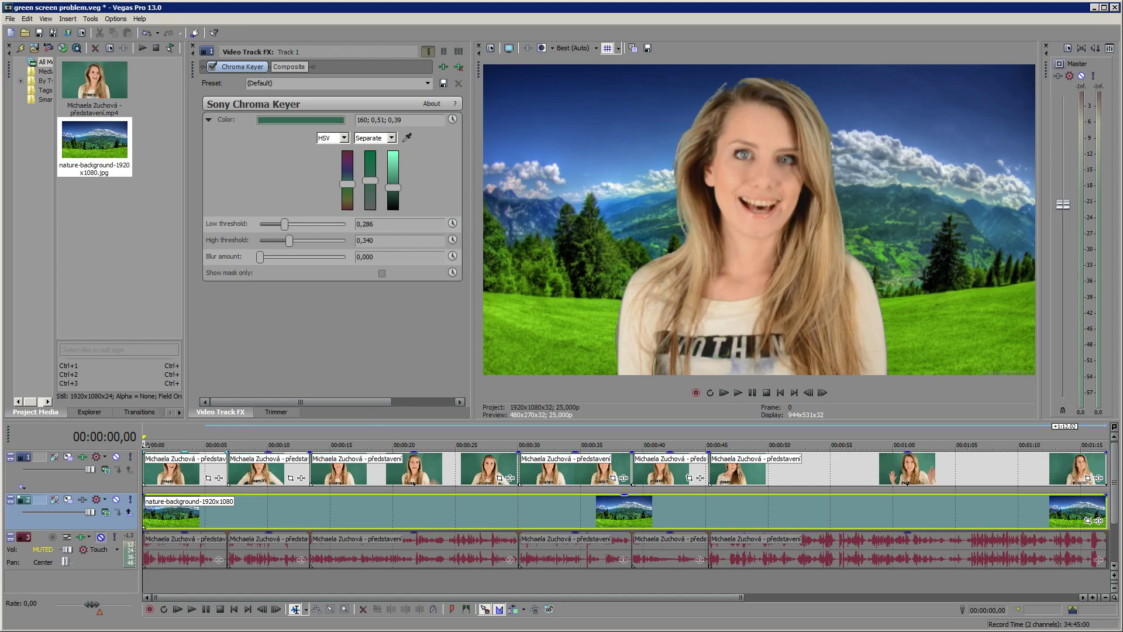
key(space)
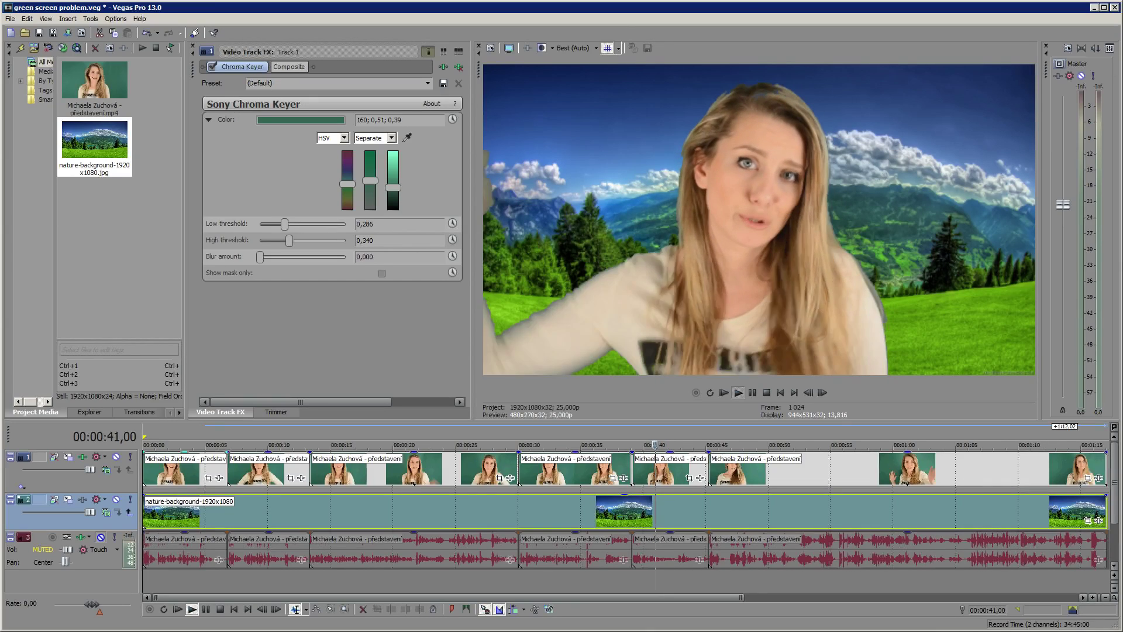
key(space)
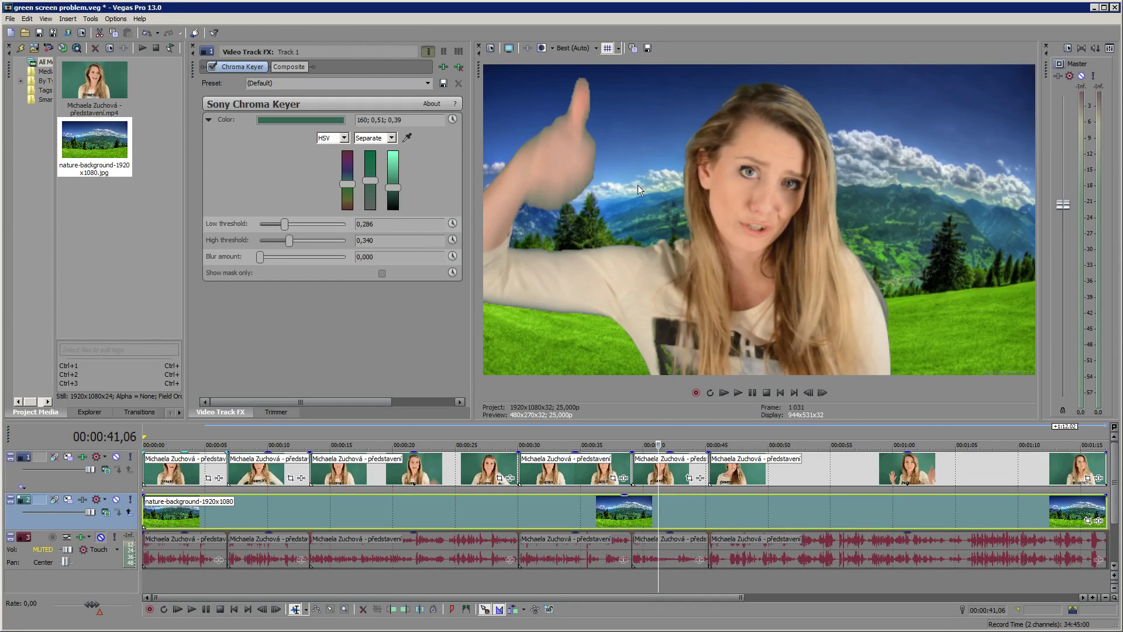
Step: Step back to 00:00:41,03 and compare the mask-only view with the finished composite around the raised arm
click(808, 392)
click(809, 392)
click(809, 393)
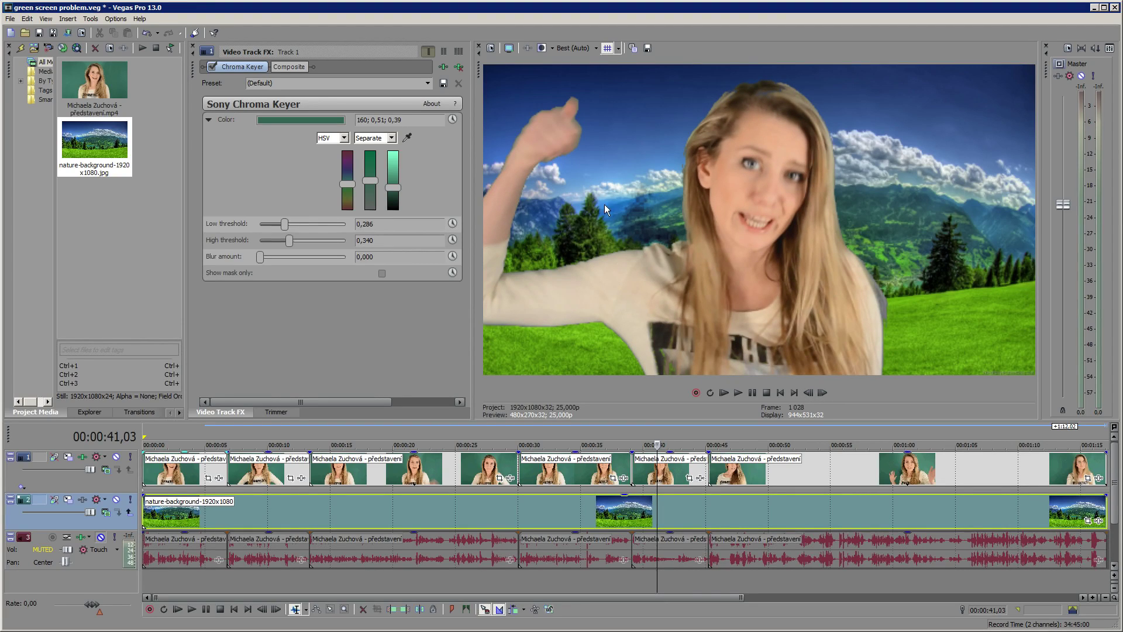
click(382, 273)
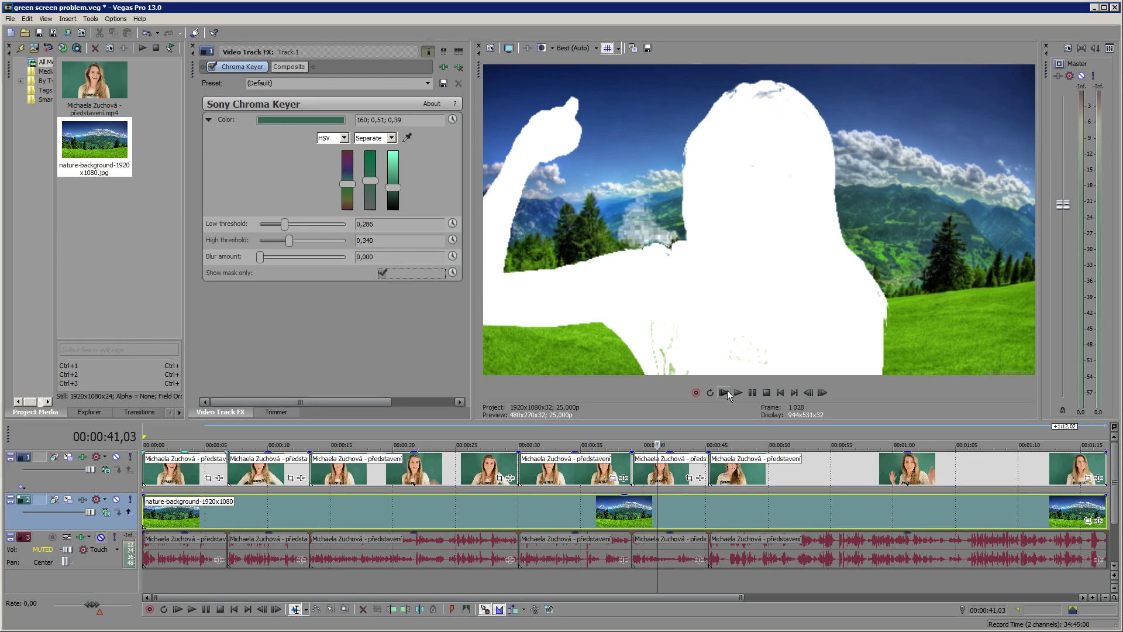
click(382, 273)
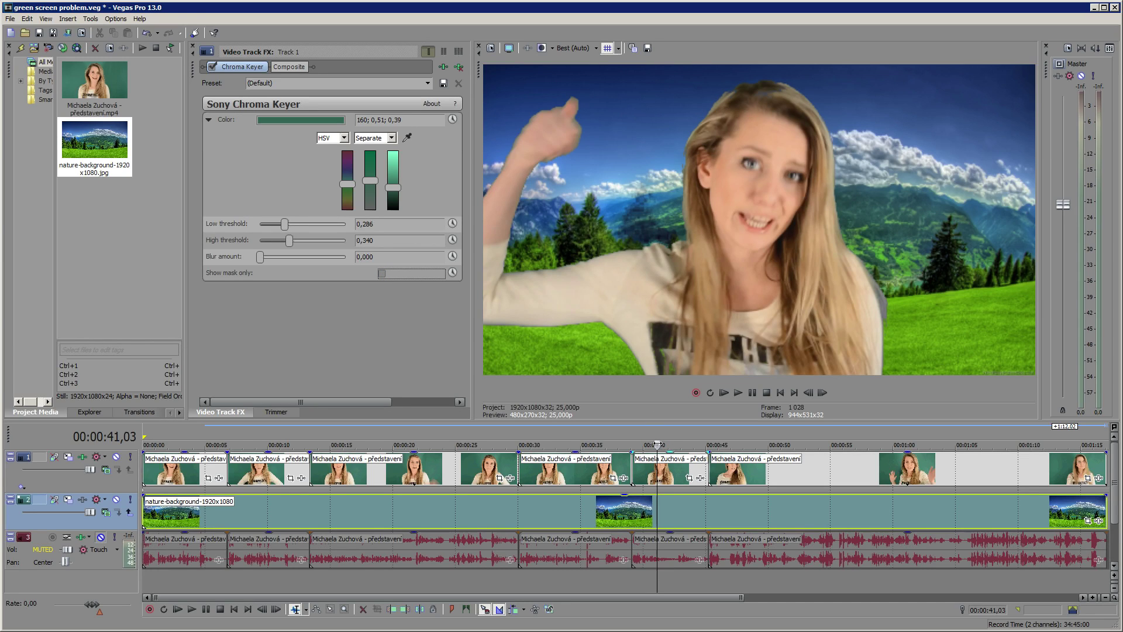
Step: At 00:00:45,09, set the low threshold to 0,231 and the high threshold to 0,238 using the mask-only view
key(space)
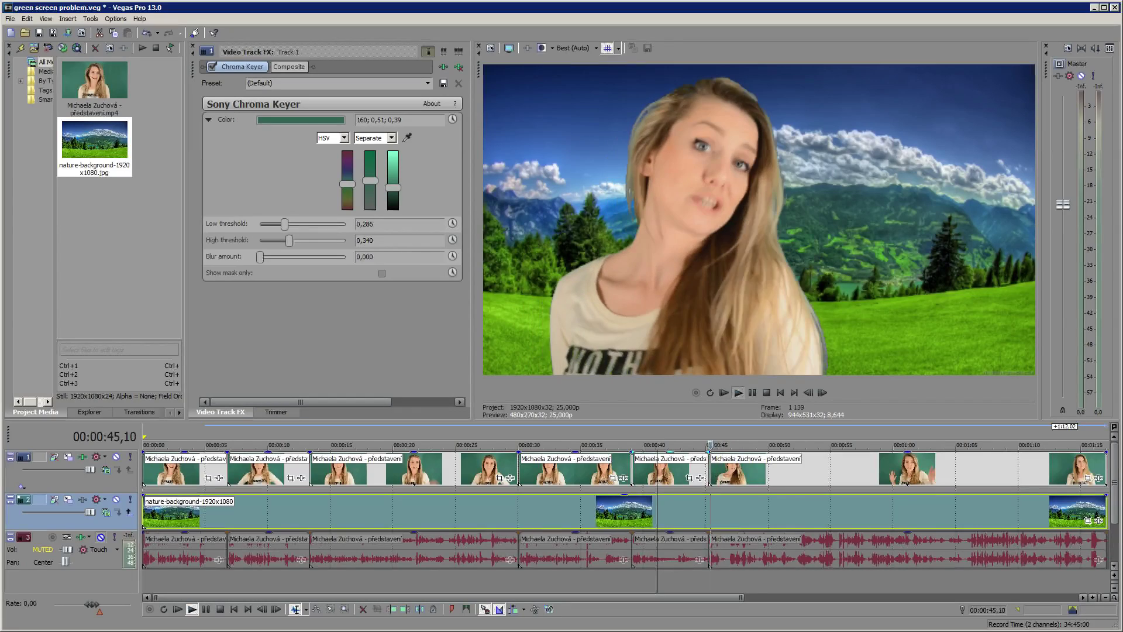
key(space)
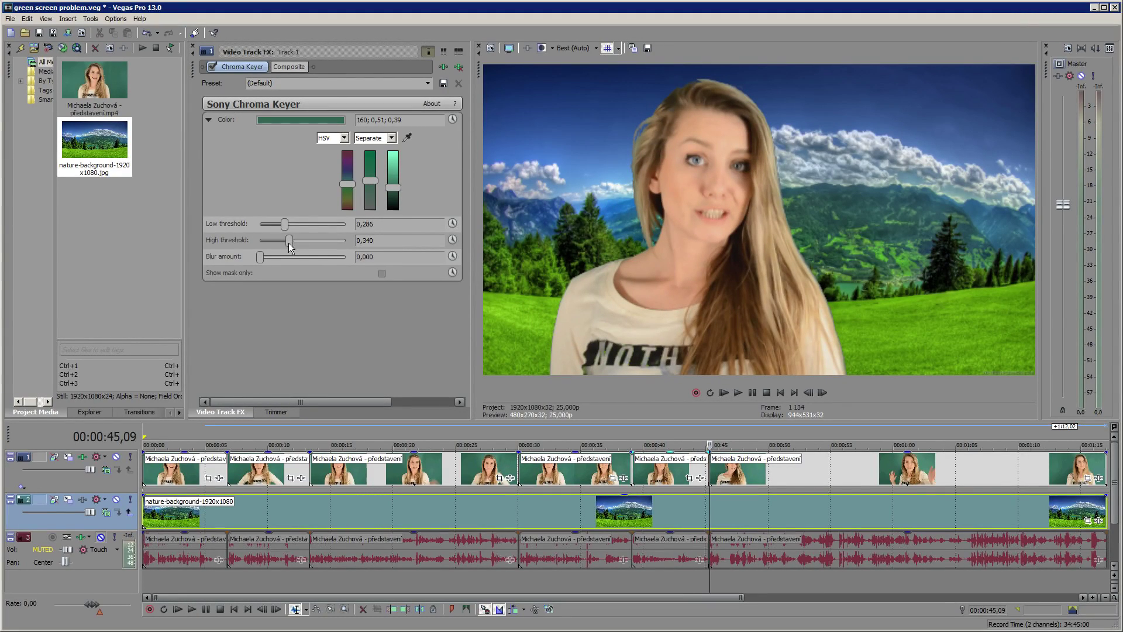
mouse_move(289, 244)
mouse_down()
mouse_move(280, 226)
mouse_move(265, 227)
mouse_move(307, 240)
mouse_move(277, 243)
mouse_up()
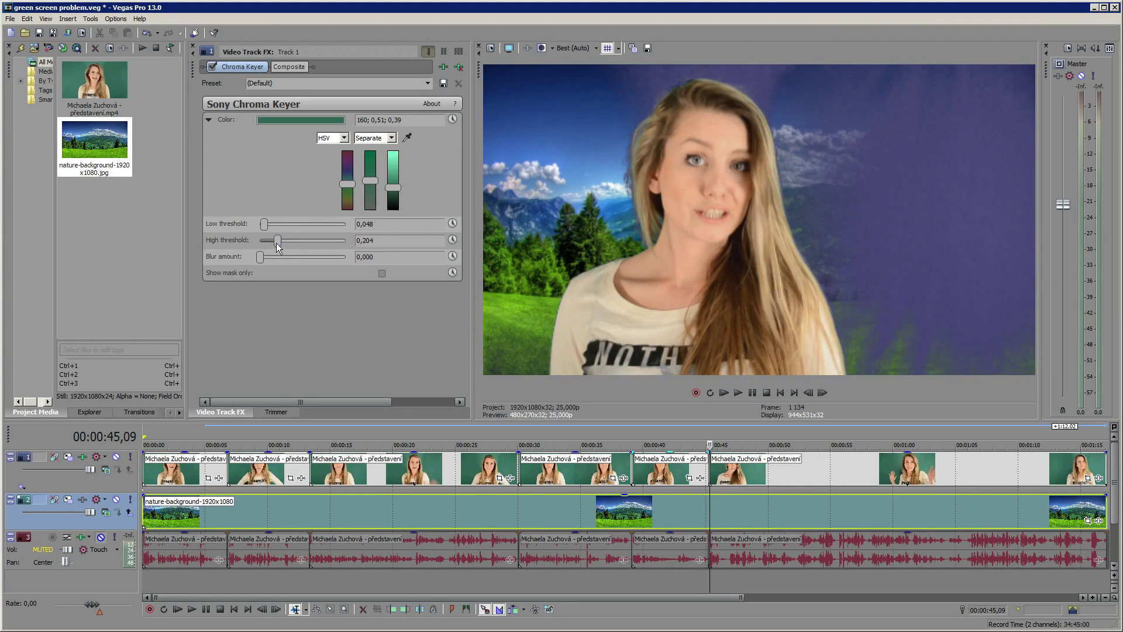
click(382, 273)
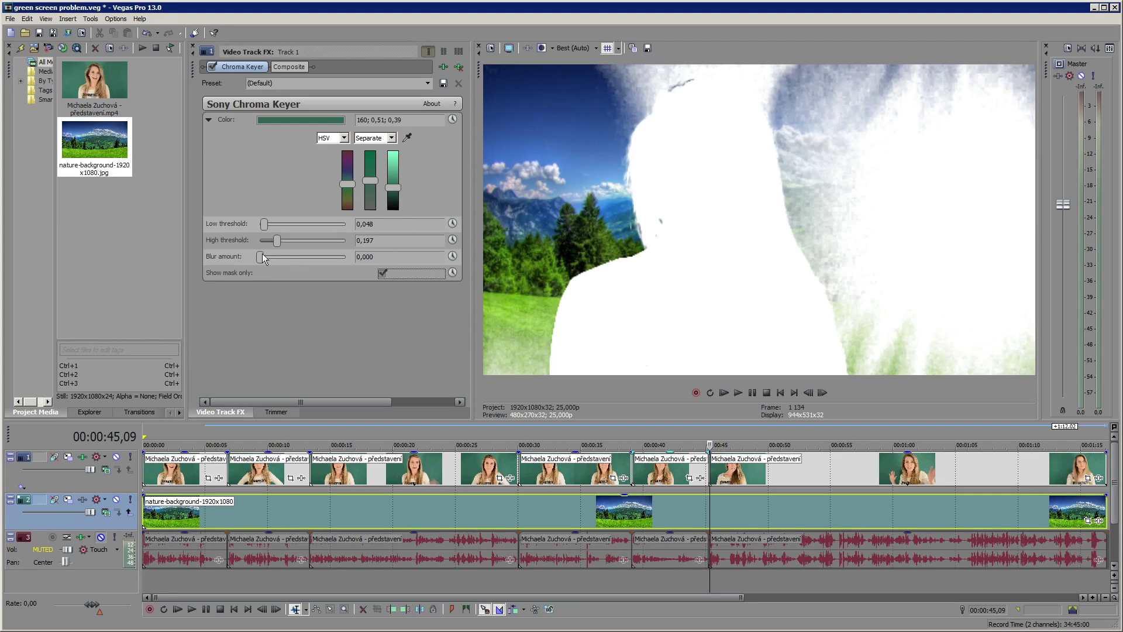
mouse_move(277, 241)
mouse_down()
mouse_move(304, 243)
mouse_move(265, 226)
mouse_move(281, 247)
mouse_up()
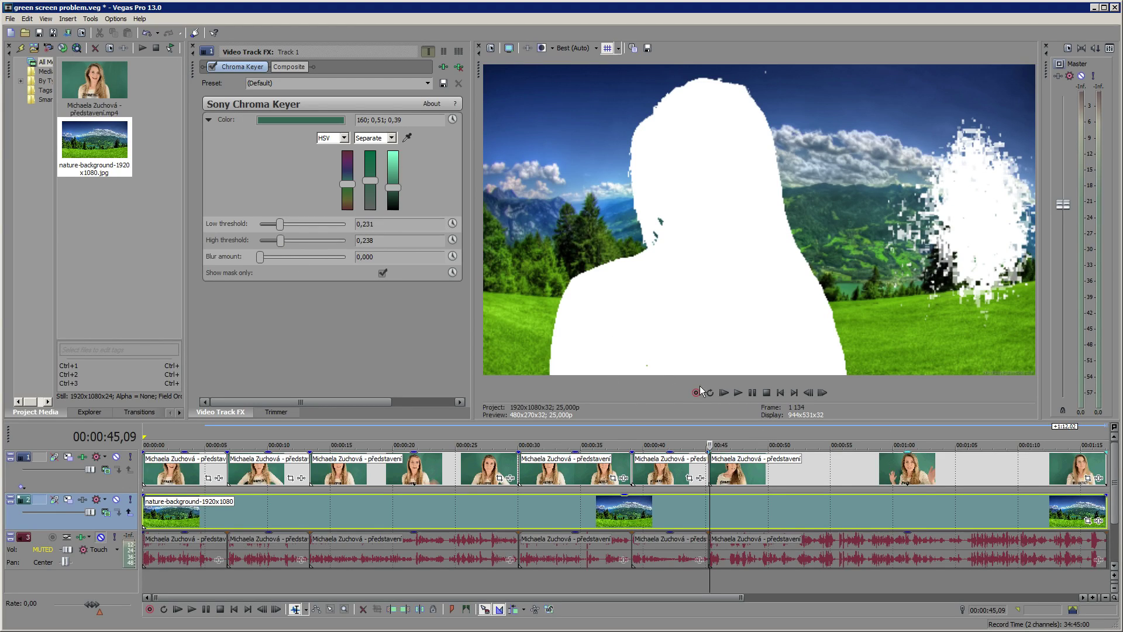
Step: Play the video on from 00:00:45,09 and switch from the mask-only view to the composite during playback
click(735, 393)
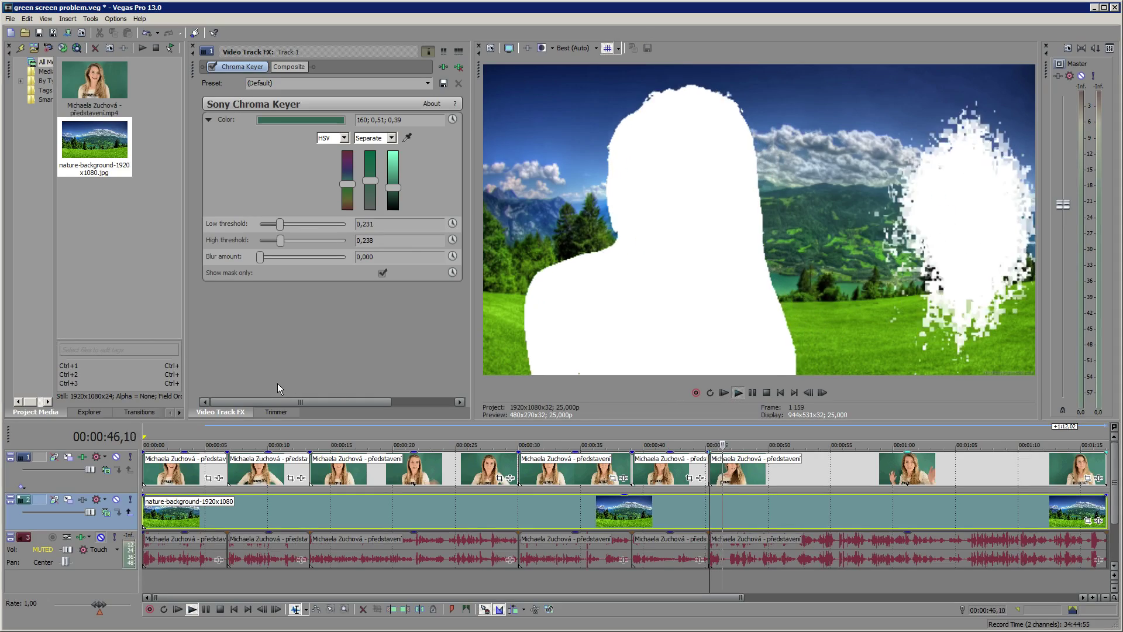
click(383, 273)
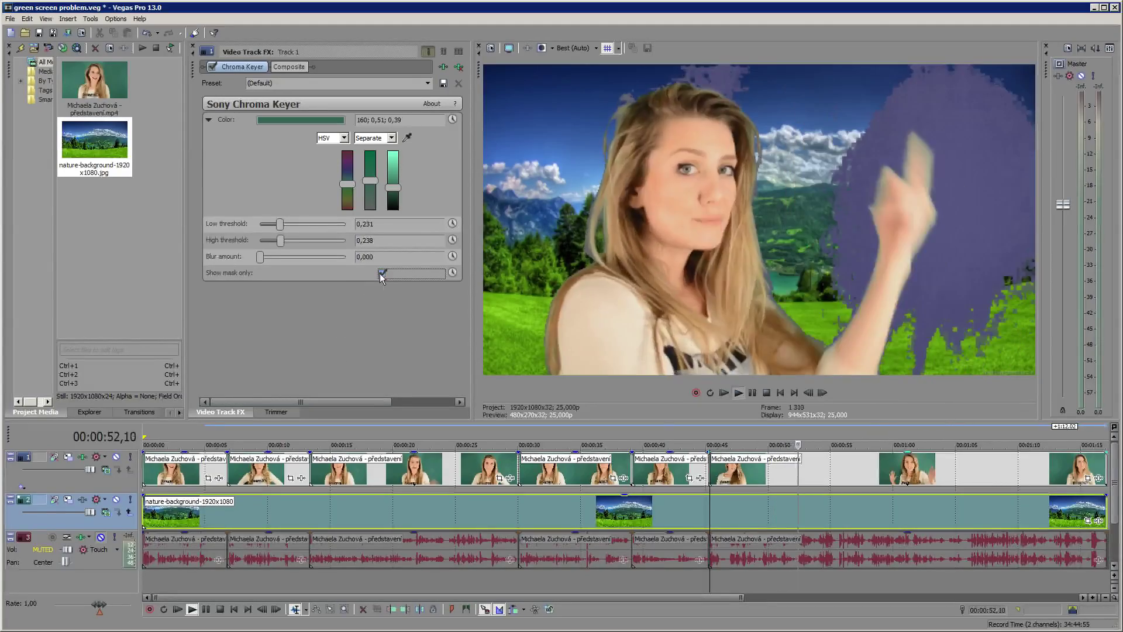
click(382, 273)
click(381, 272)
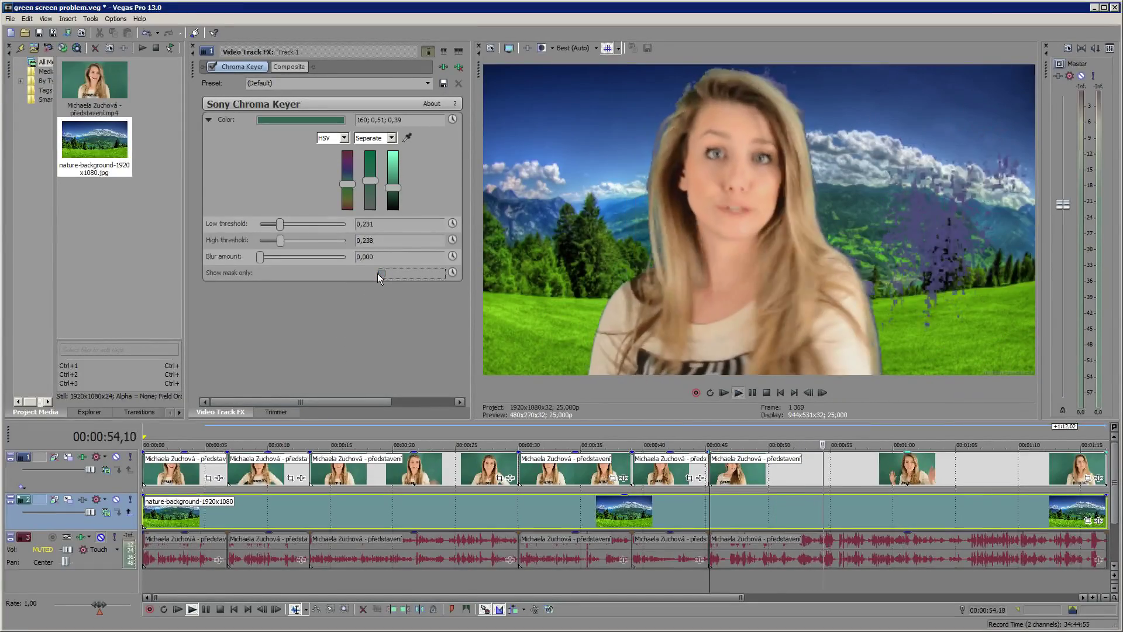
Step: Mute the nature background track briefly to inspect the key against black, restore the track and stop the playback
click(117, 499)
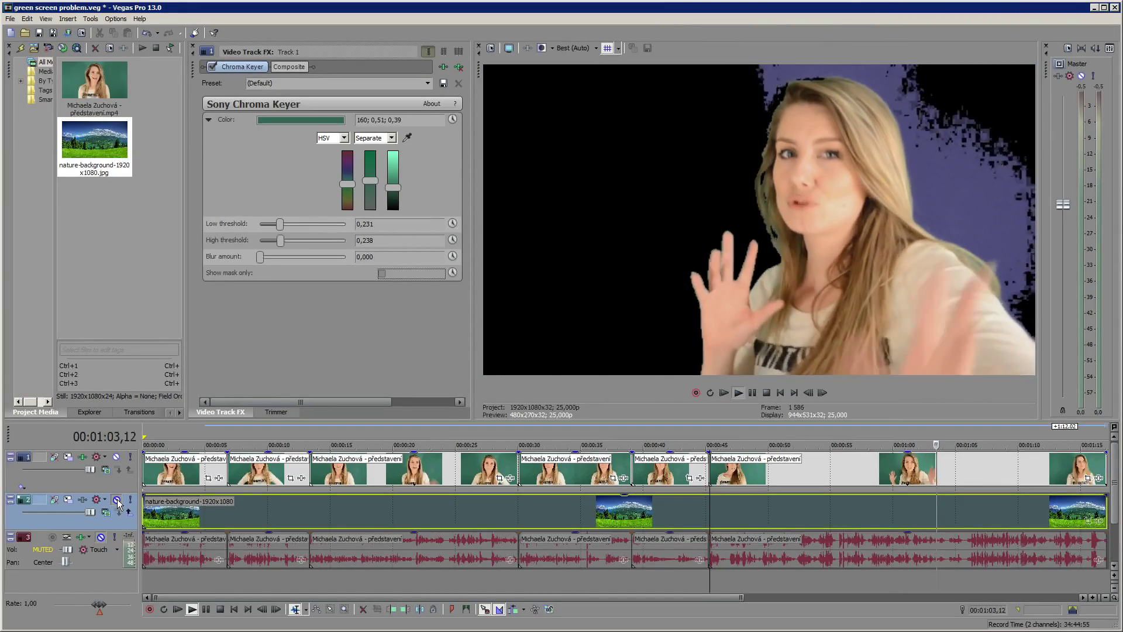
click(116, 499)
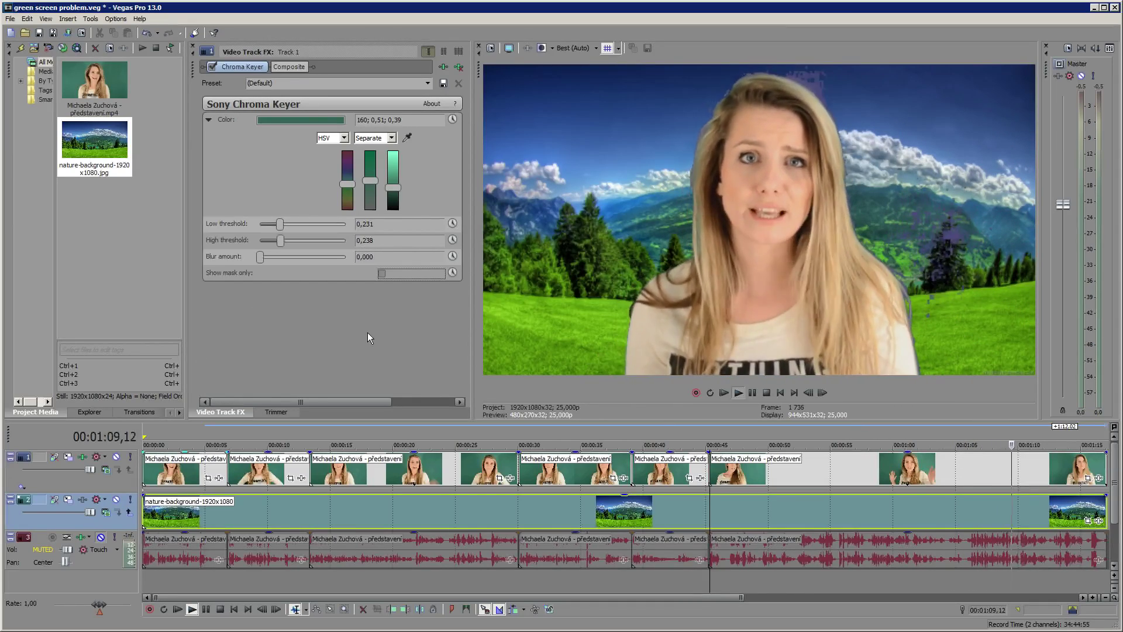
click(766, 394)
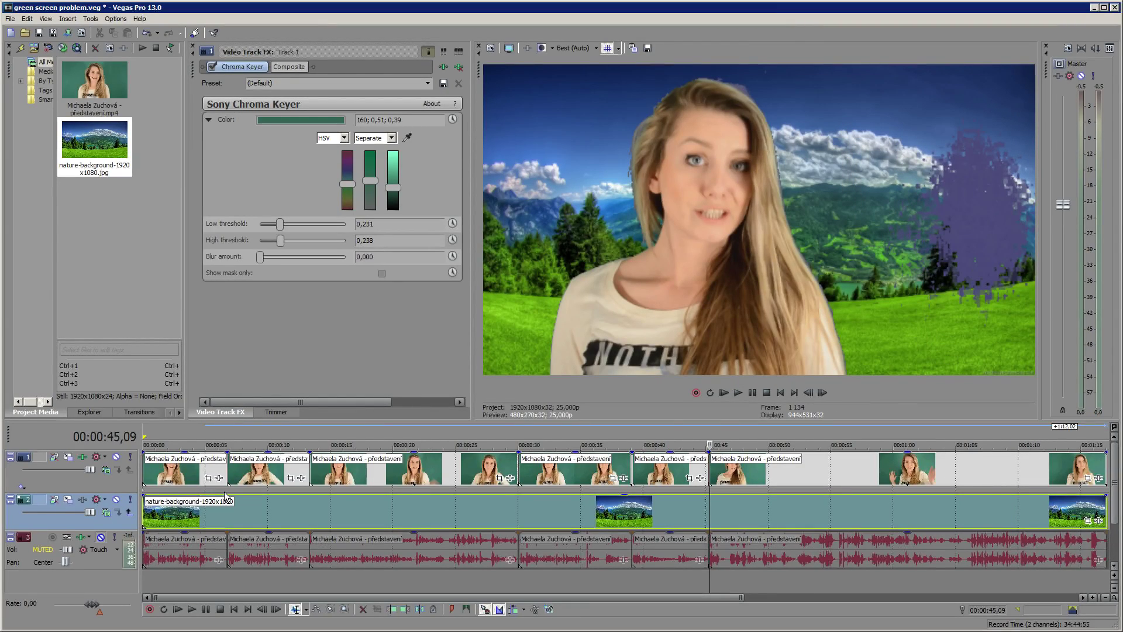